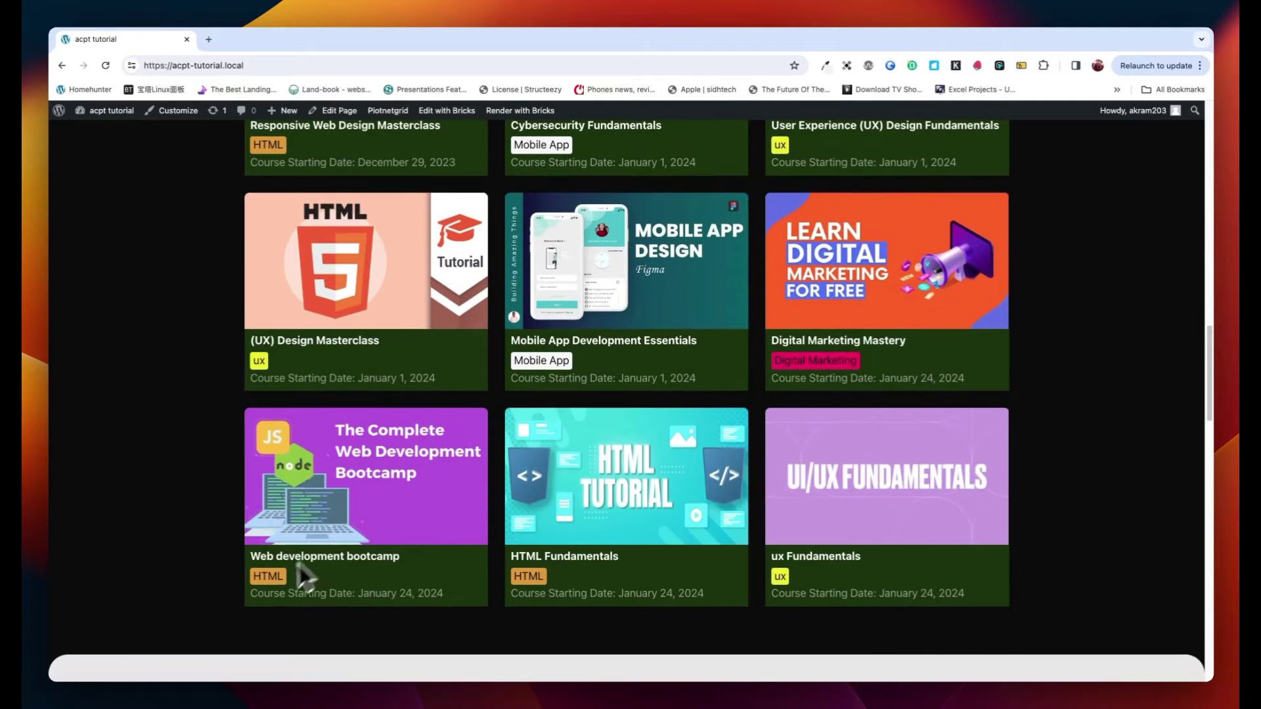
View the Related Post cards on the HTML Fundamentals, Mobile App Development Essentials and Digital Marketing Mastery pages
left_click(541, 557)
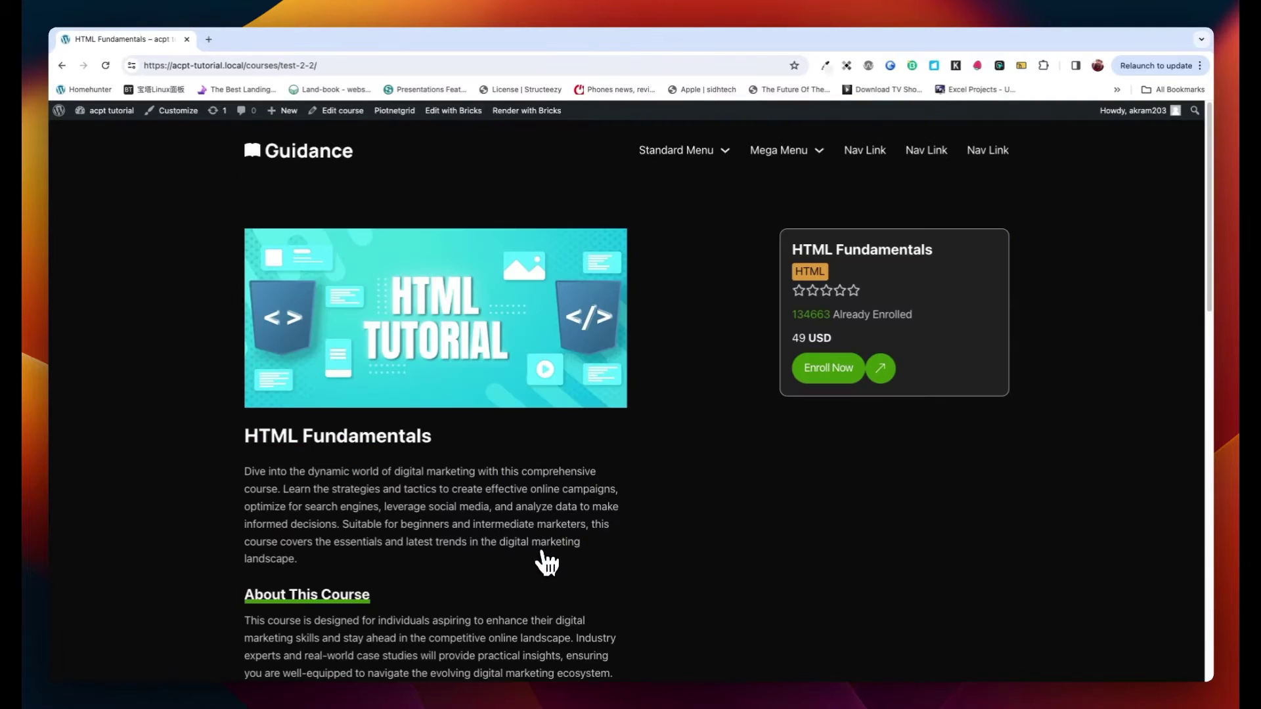
scroll(601, 512, "down", 10)
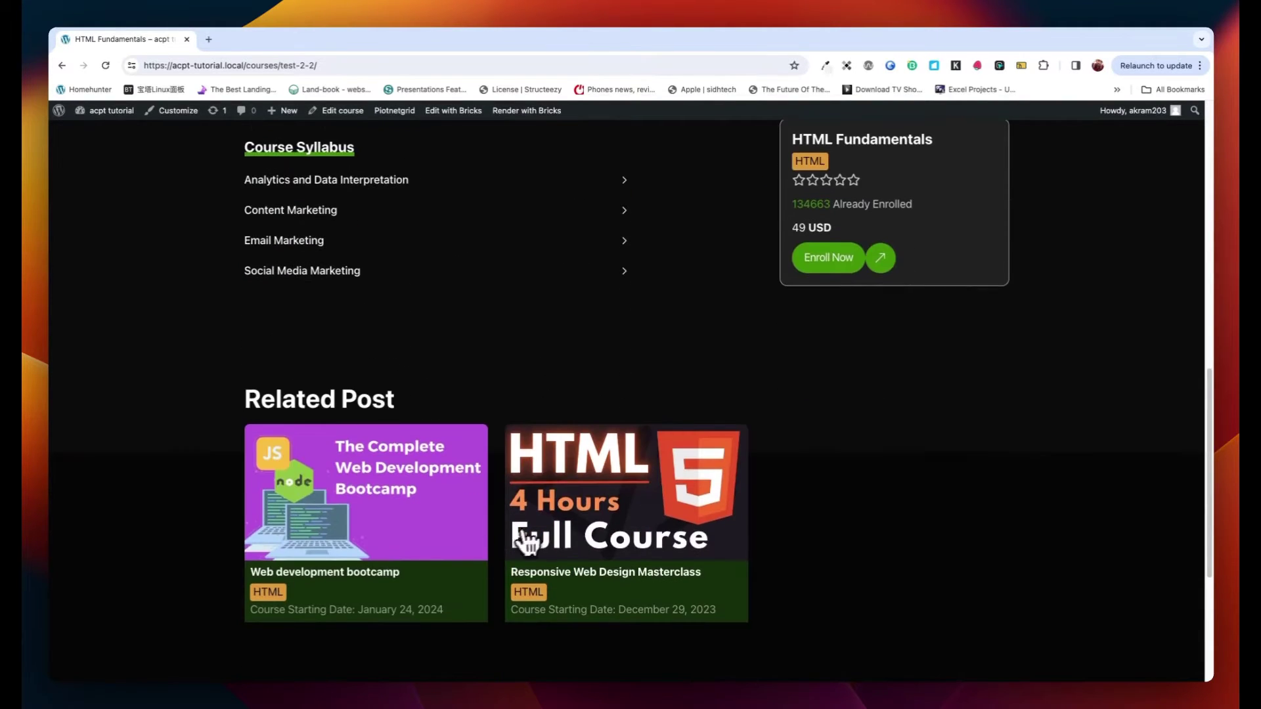
scroll(528, 558, "down", 1)
left_click(61, 65)
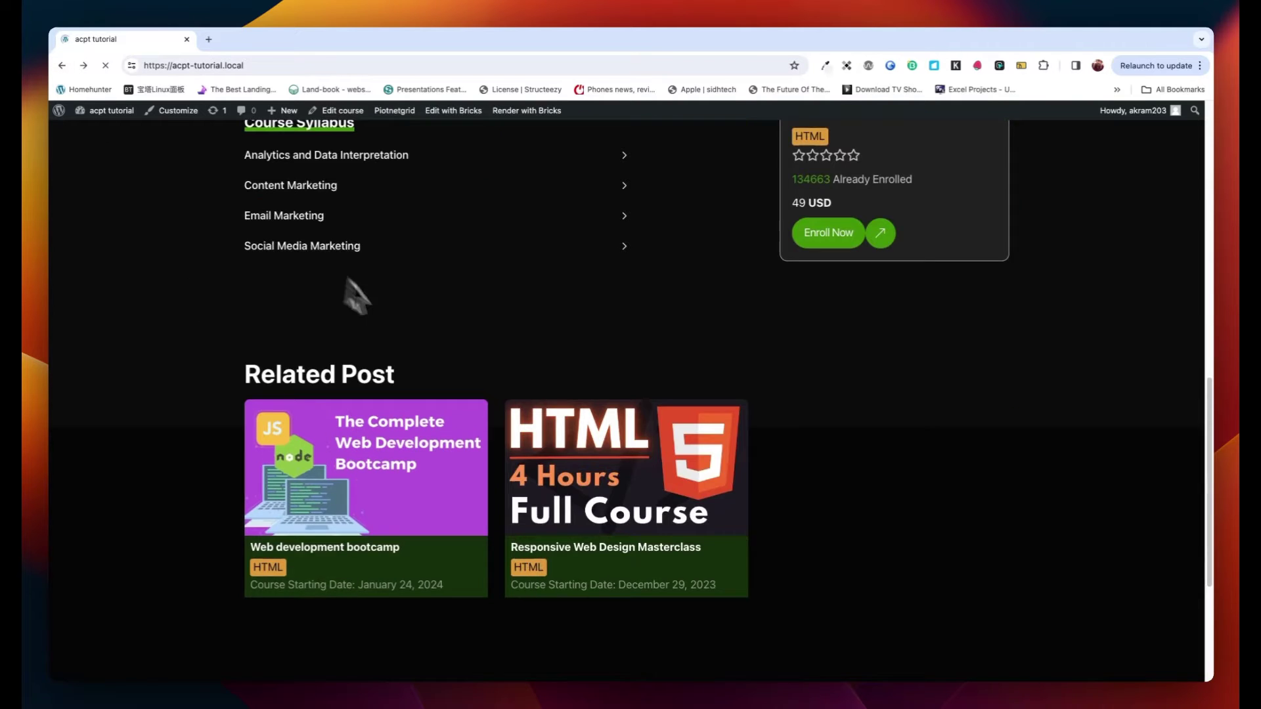
left_click(564, 360)
scroll(509, 423, "down", 10)
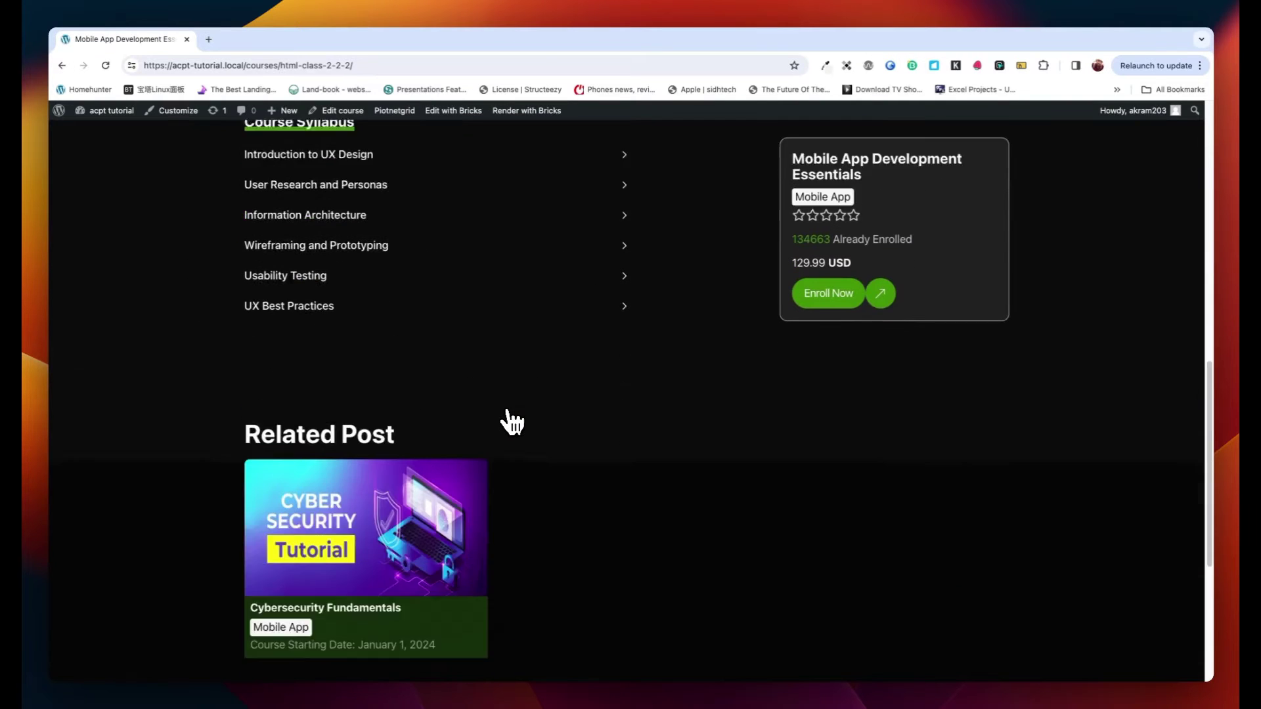
left_click(61, 65)
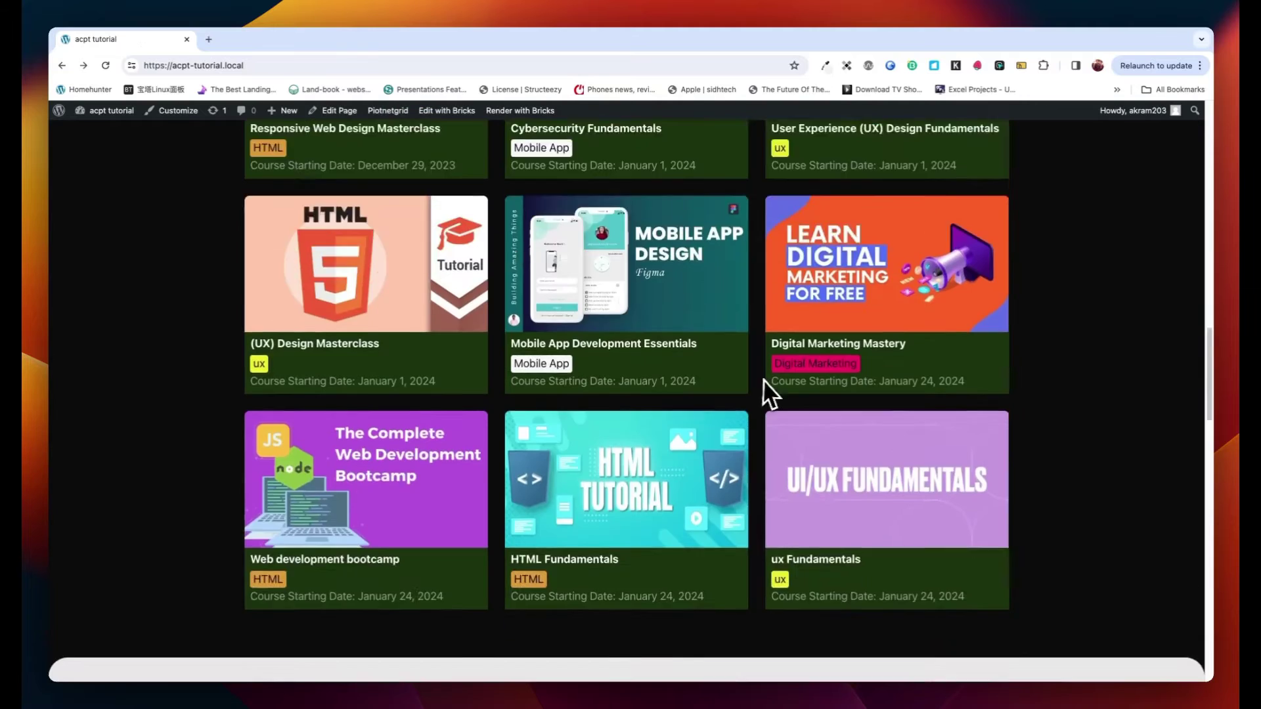
left_click(837, 487)
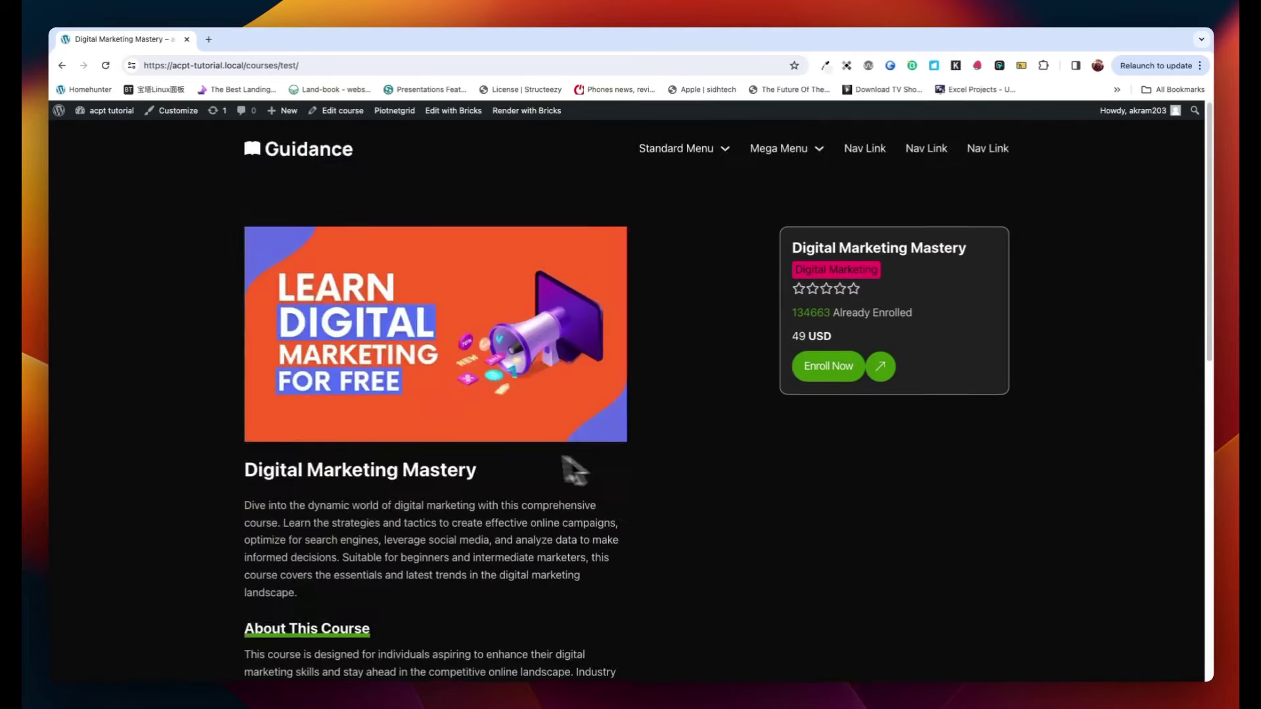
scroll(572, 464, "down", 10)
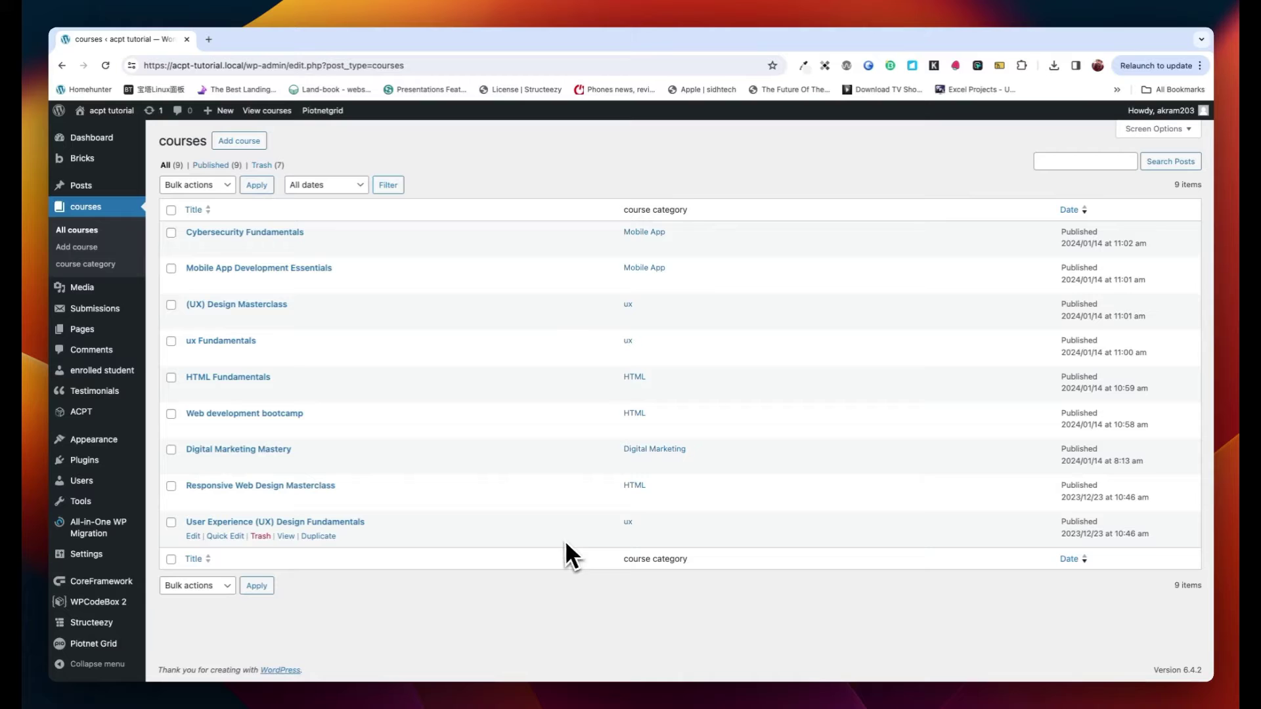
Go to Bricks > Templates from the WordPress admin sidebar
mouse_move(97, 158)
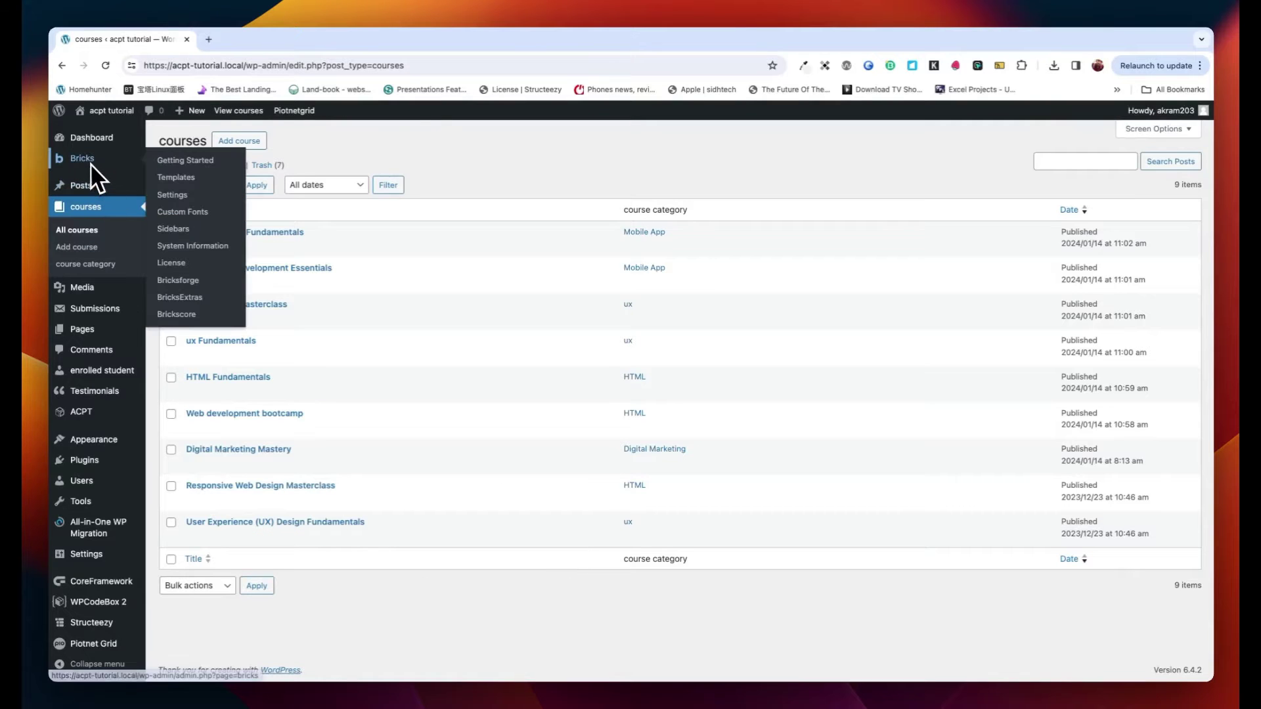
left_click(189, 179)
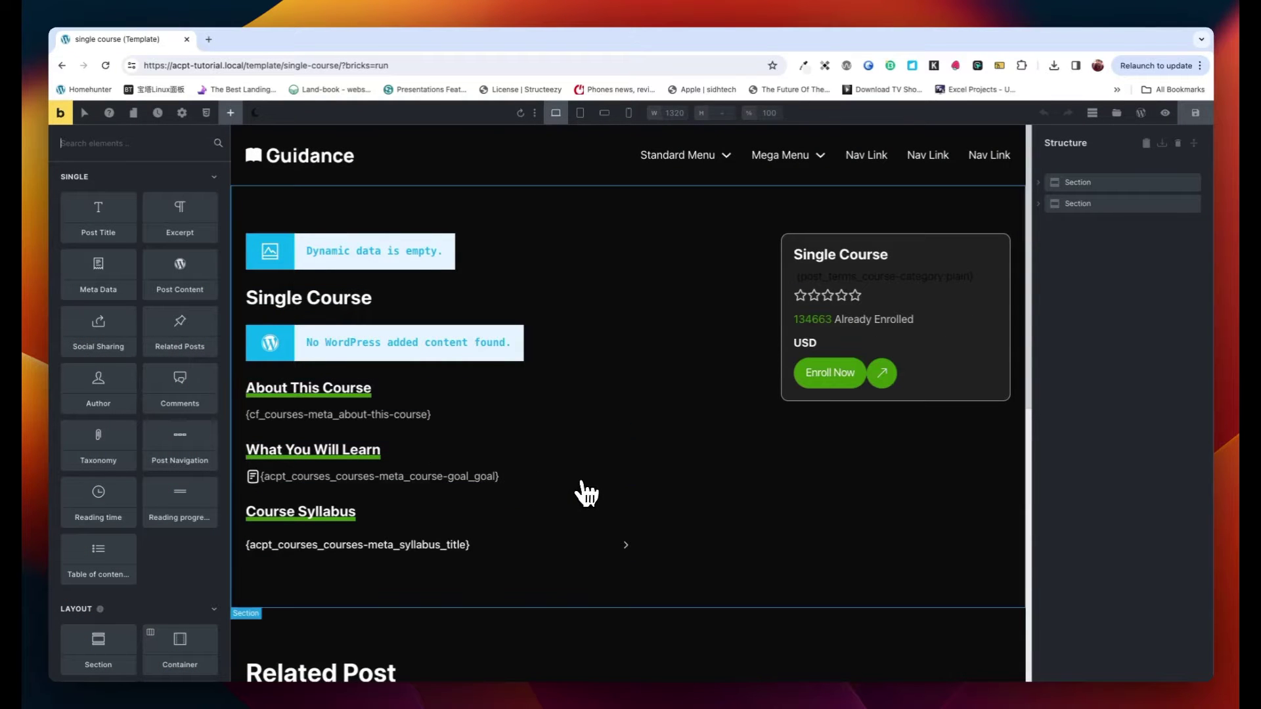
Scroll the single course template down to its Related Post section
scroll(578, 483, "down", 1)
scroll(578, 482, "down", 5)
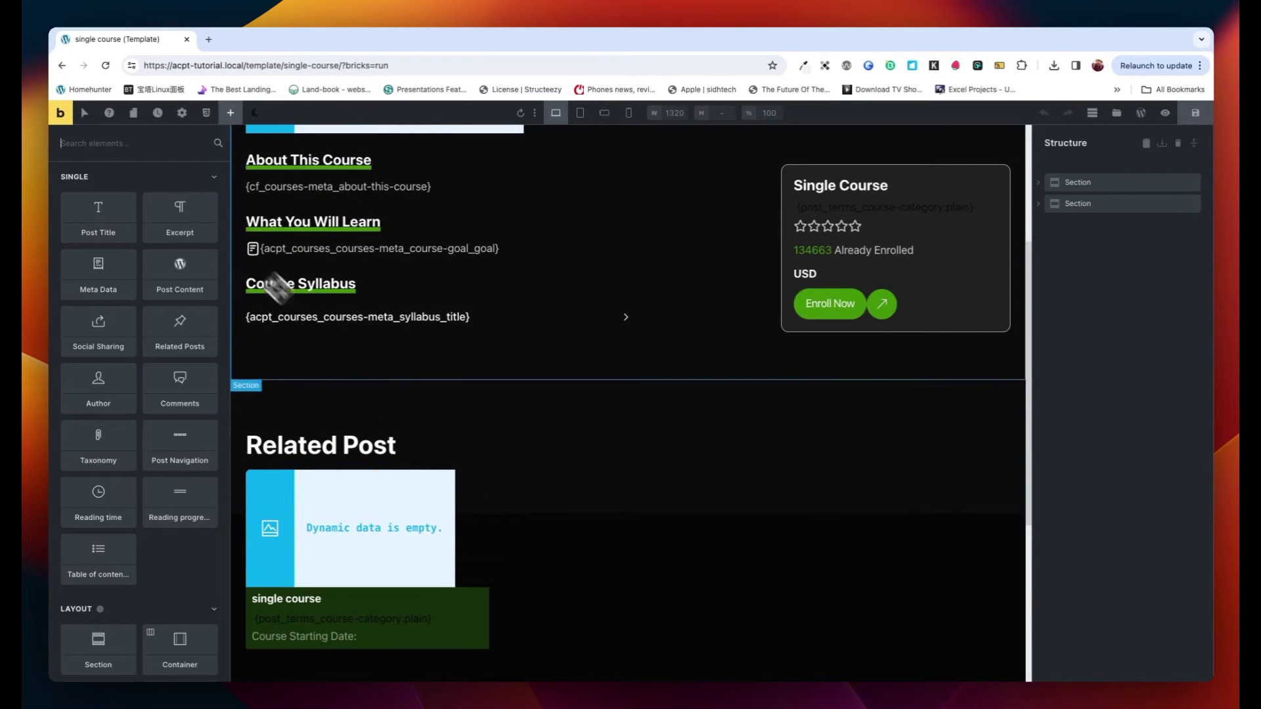
scroll(388, 394, "down", 5)
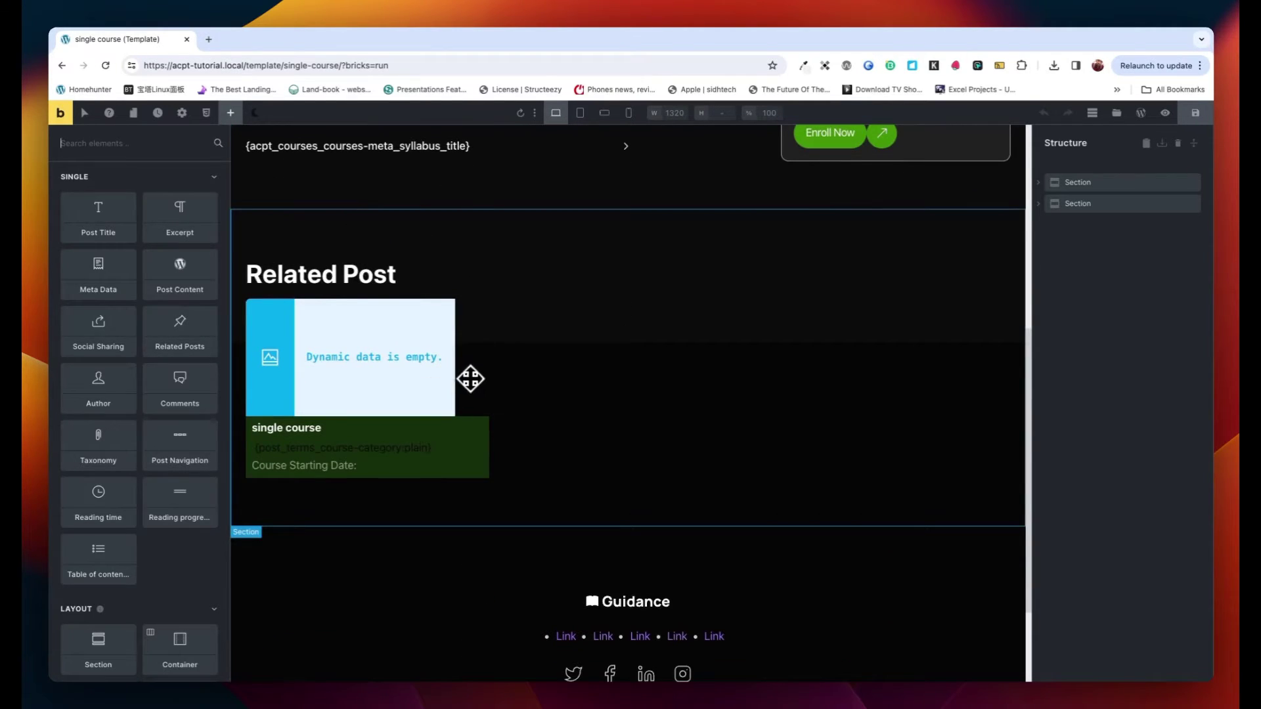
Select the course card inside the Related Post section in the Structure panel
left_click(518, 300)
left_click(1044, 209)
left_click(1048, 226)
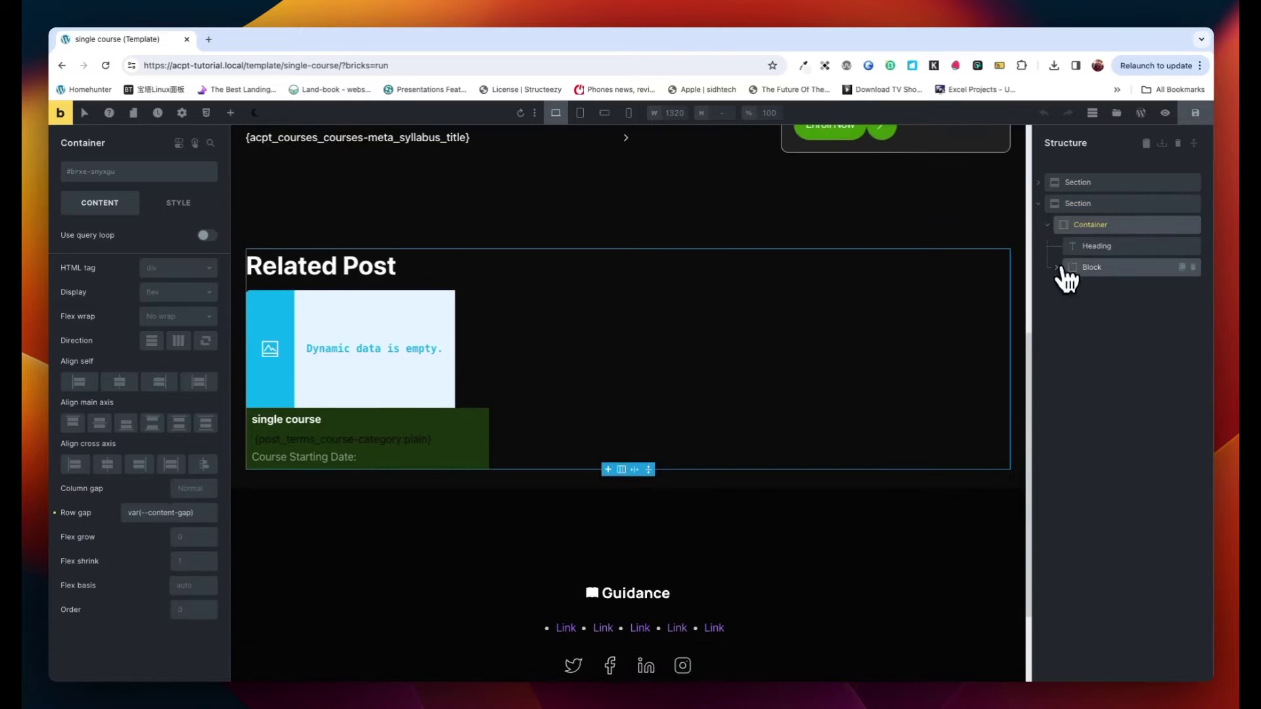
left_click(1058, 268)
left_click(1065, 289)
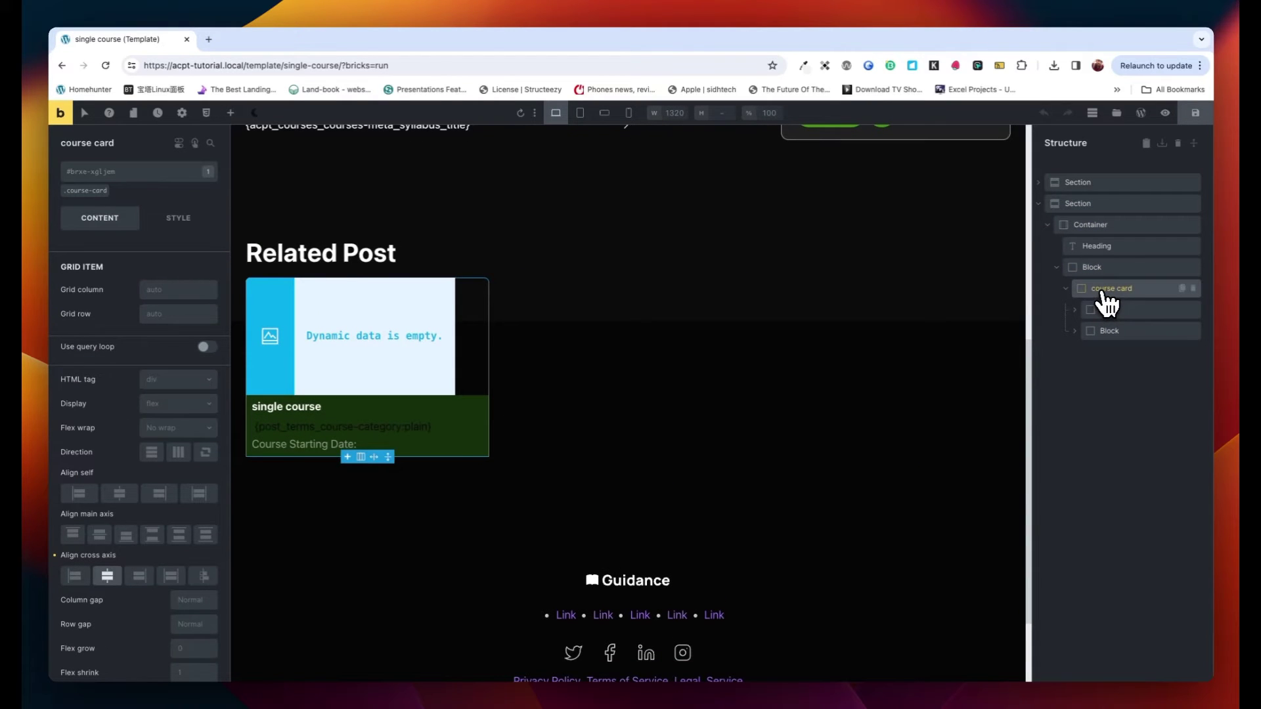
Enable a query loop on the course card with type Posts and post type courses
left_click(210, 351)
left_click(210, 366)
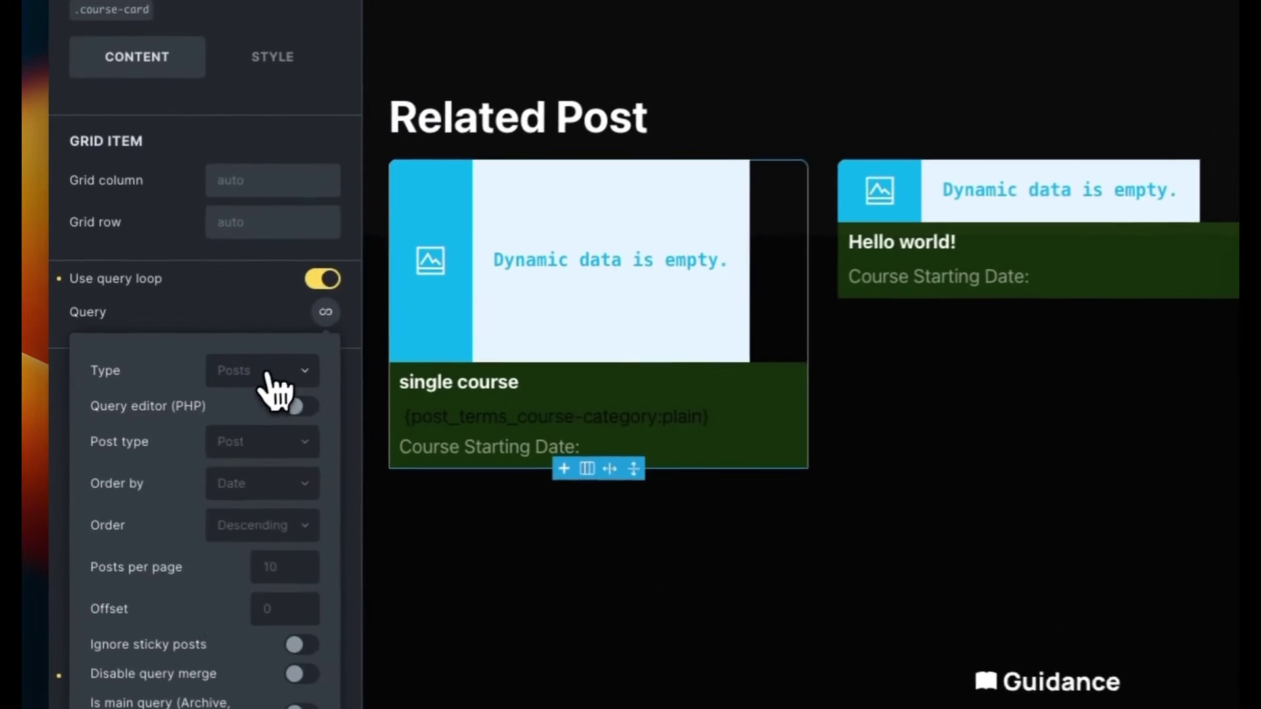
left_click(267, 372)
left_click(266, 402)
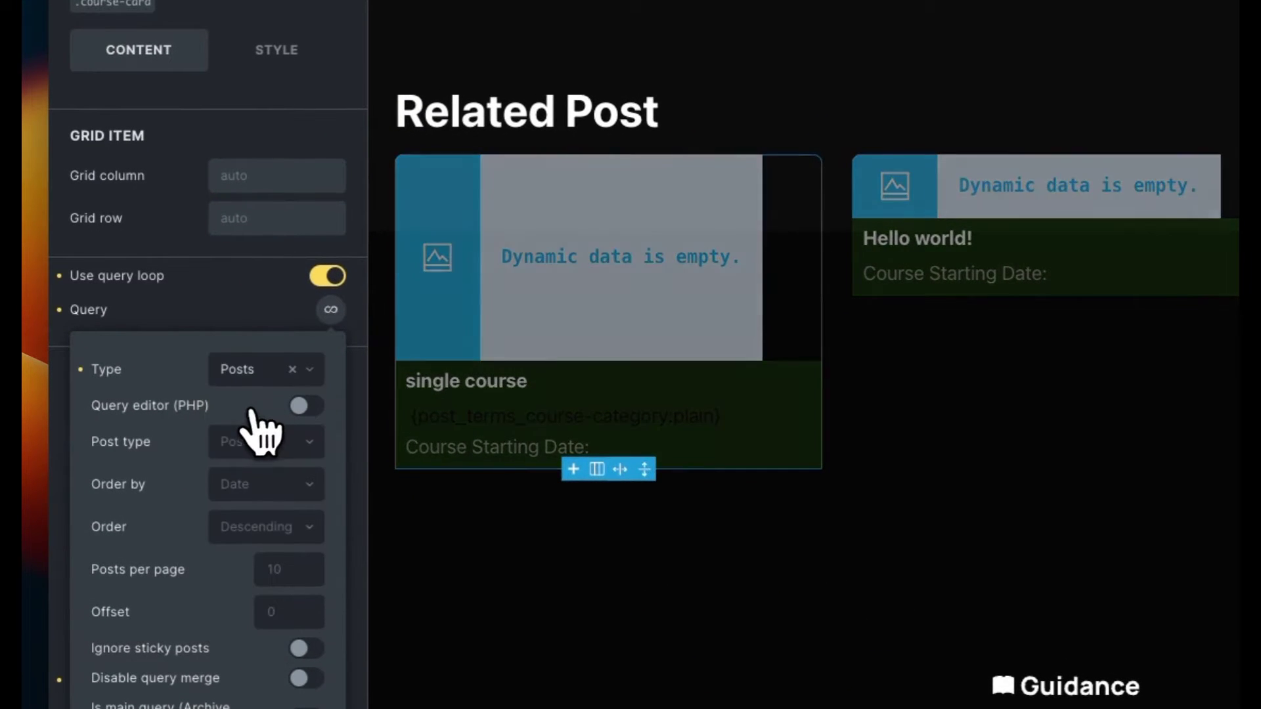
scroll(250, 410, "down", 3)
left_click(253, 301)
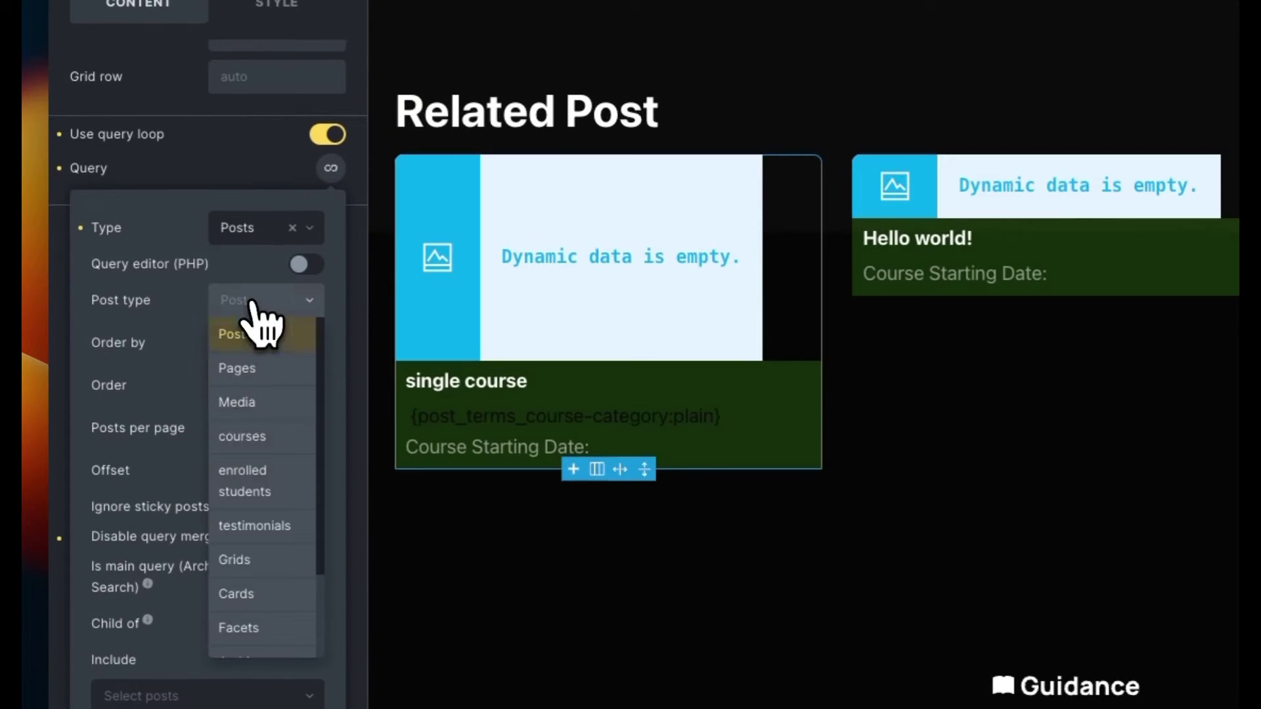
left_click(276, 435)
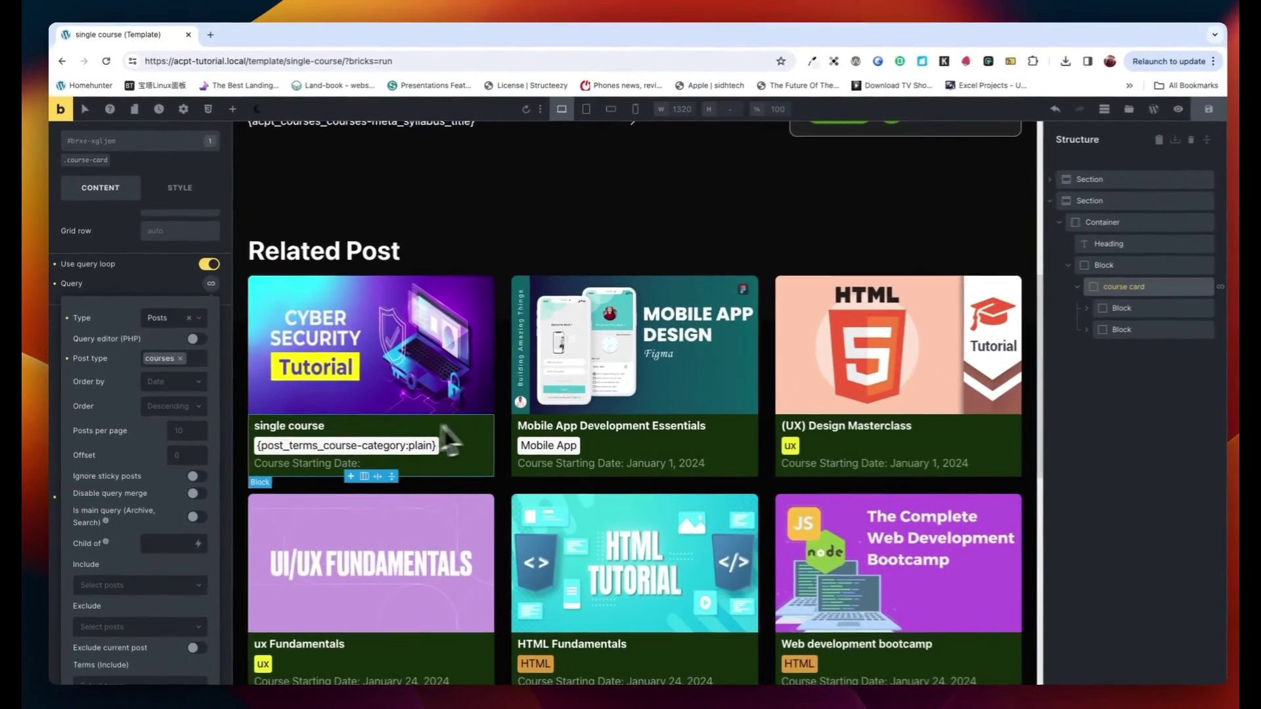
scroll(151, 423, "down", 1)
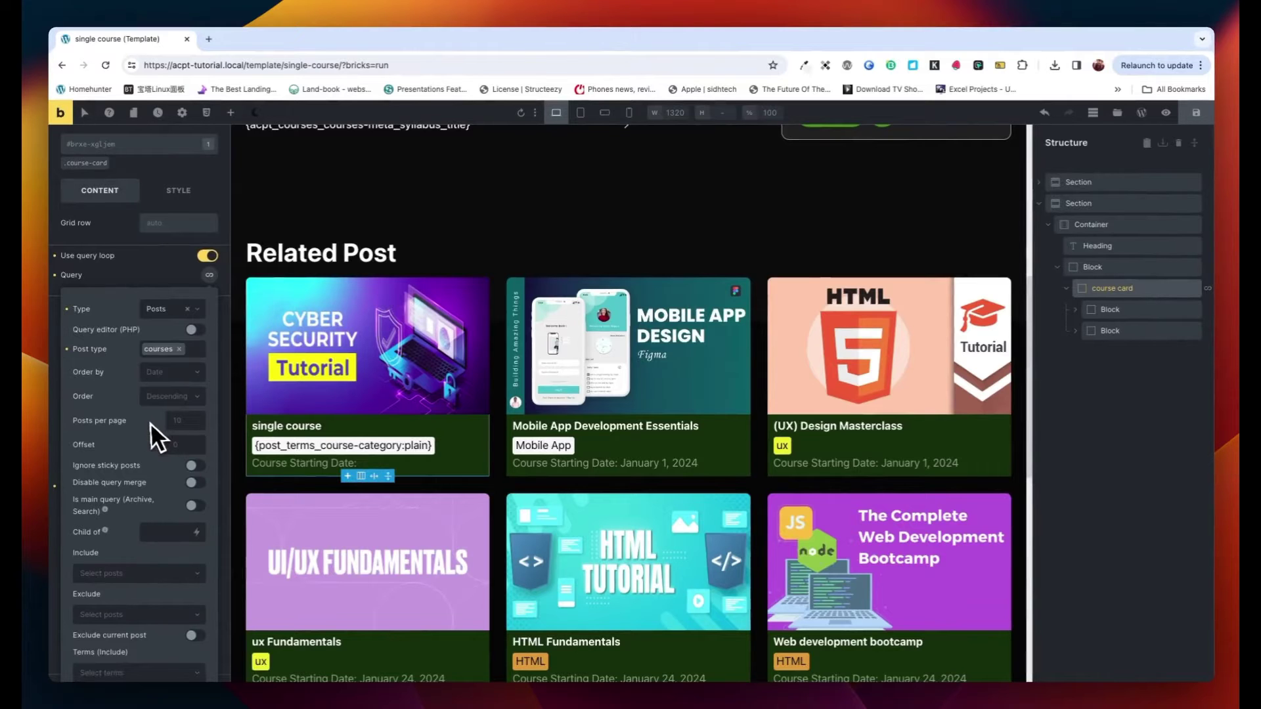
scroll(151, 423, "down", 3)
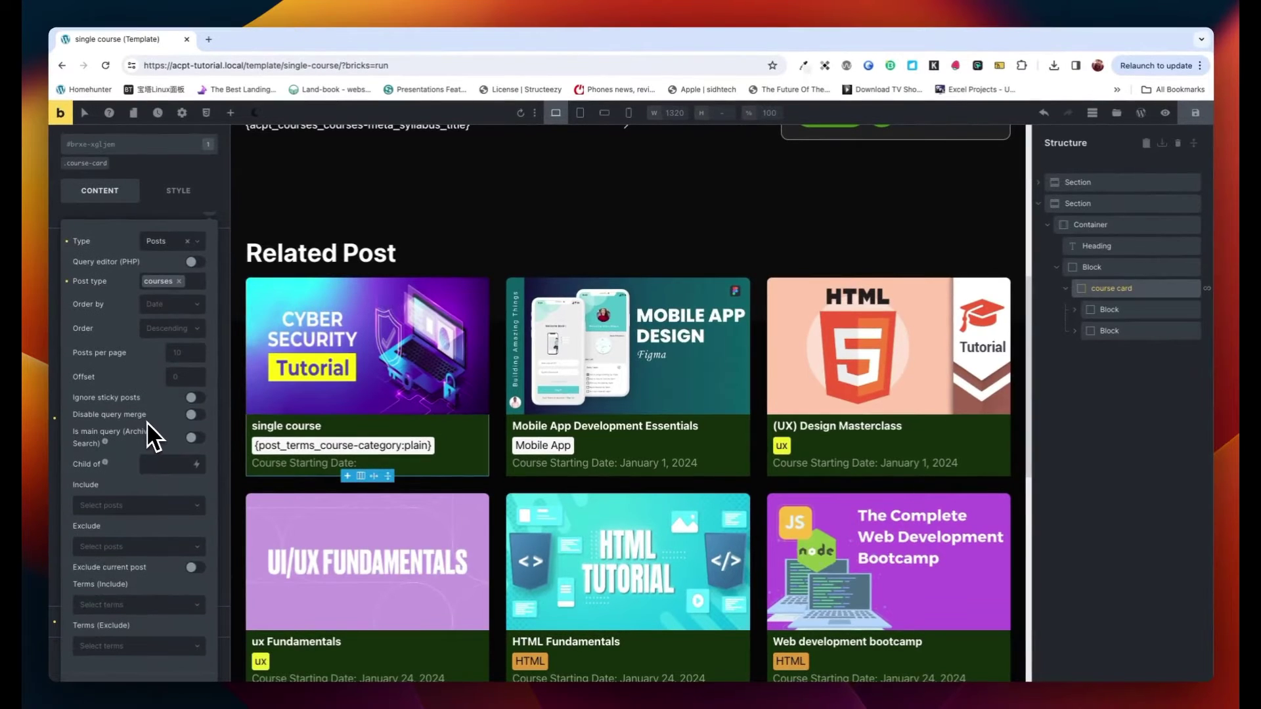
scroll(145, 422, "down", 7)
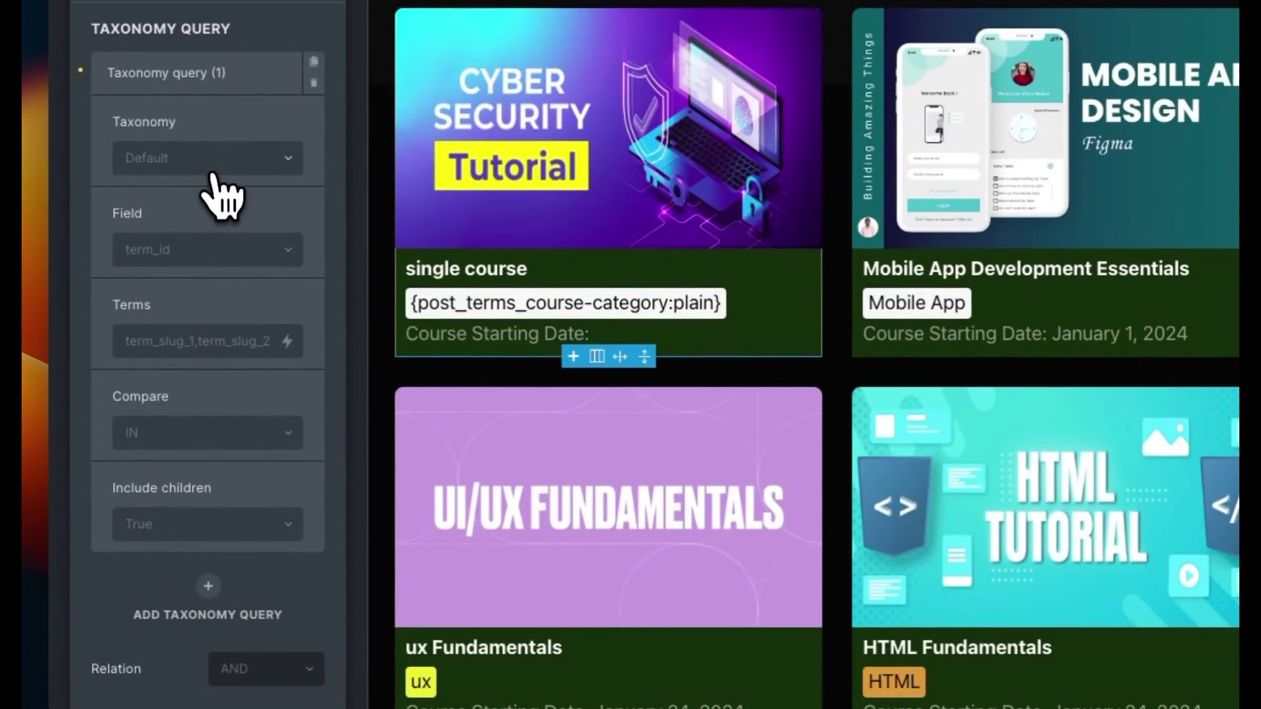
Filter the loop by course category, matching term names to {post_terms_course-category}
left_click(212, 166)
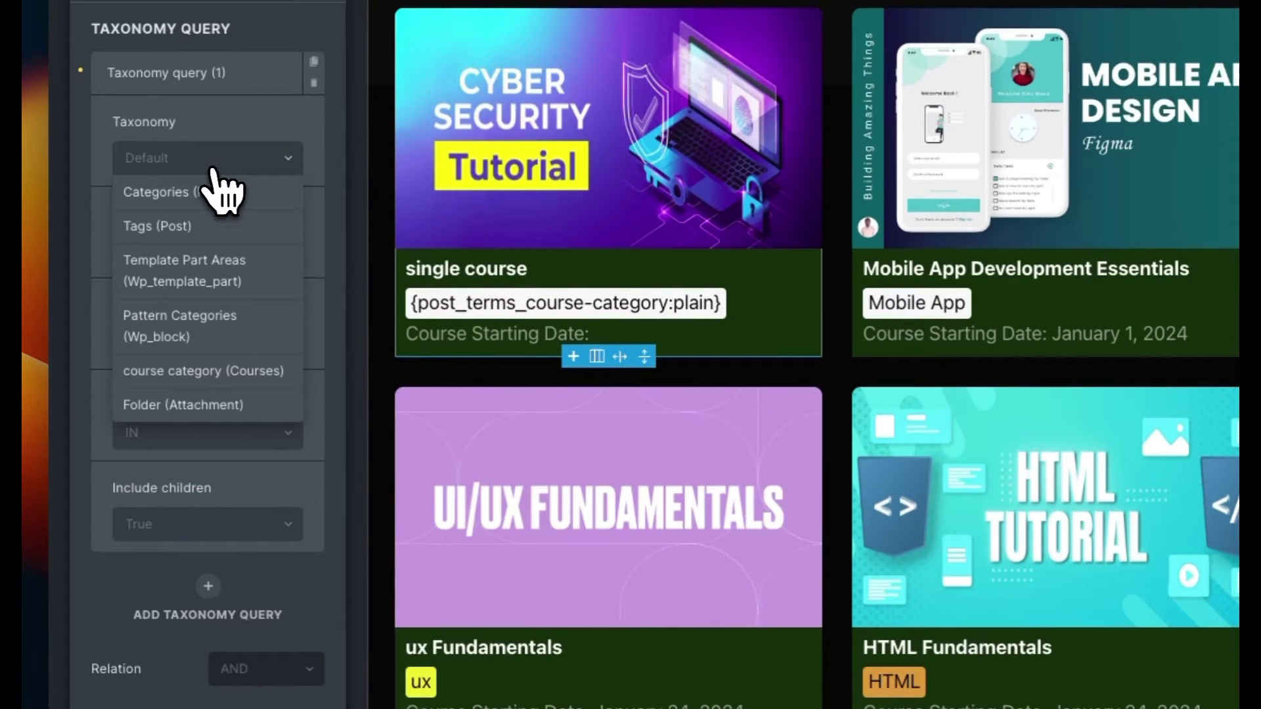
left_click(174, 374)
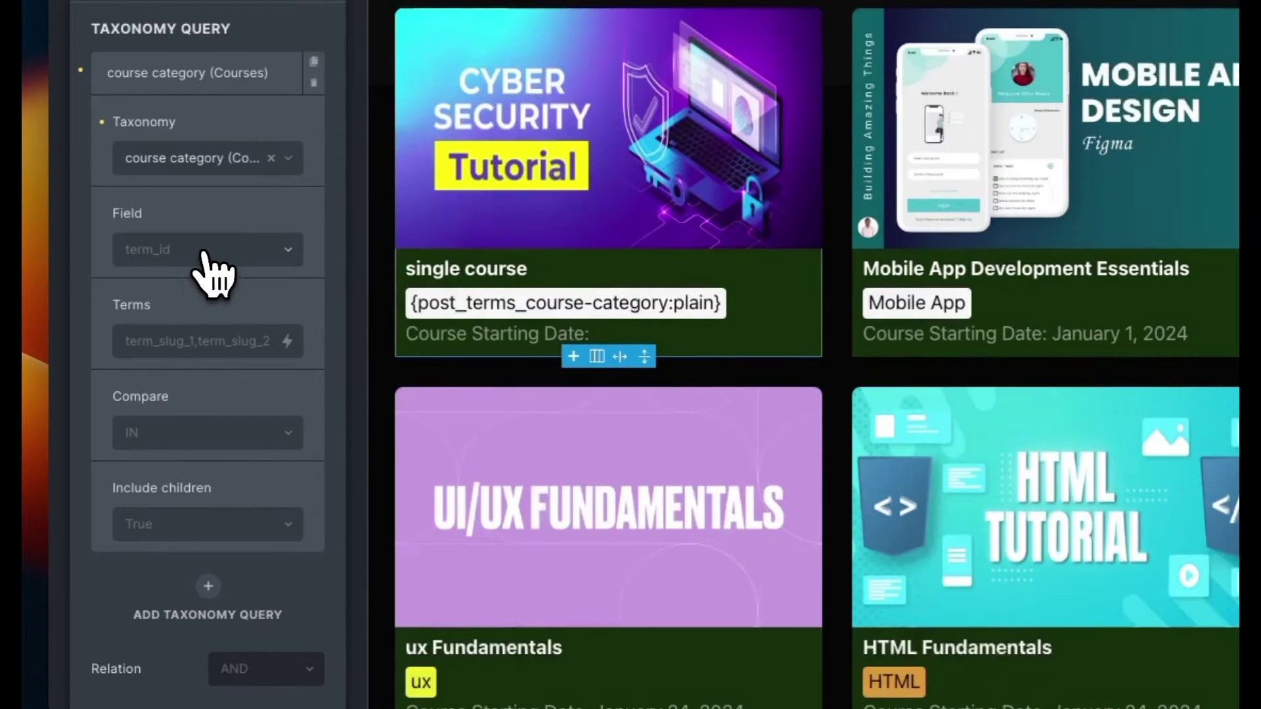
left_click(204, 253)
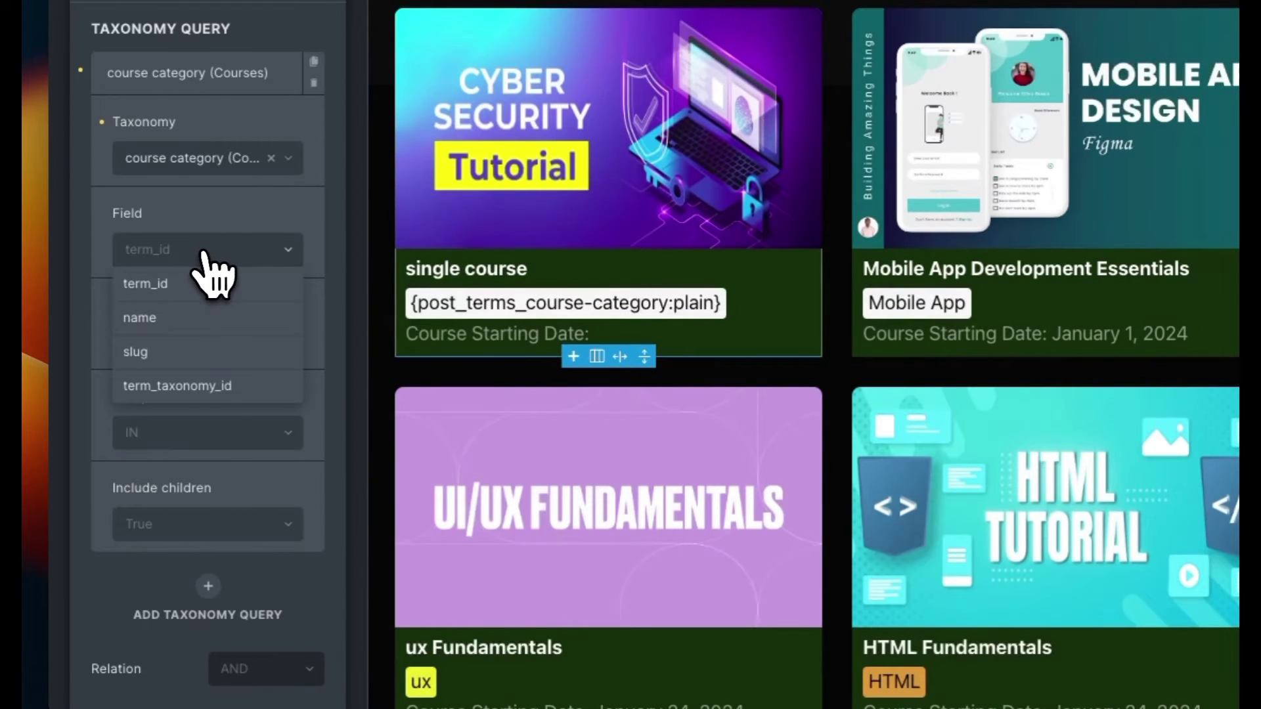
left_click(181, 321)
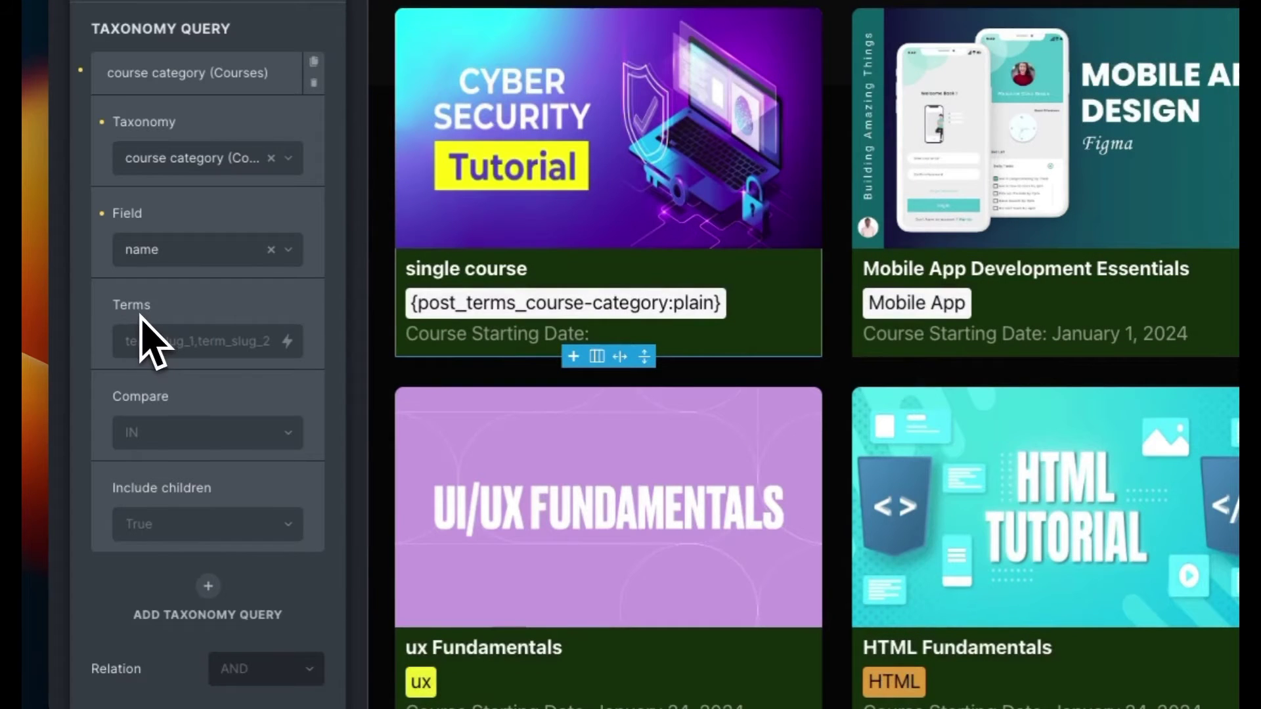
left_click(287, 341)
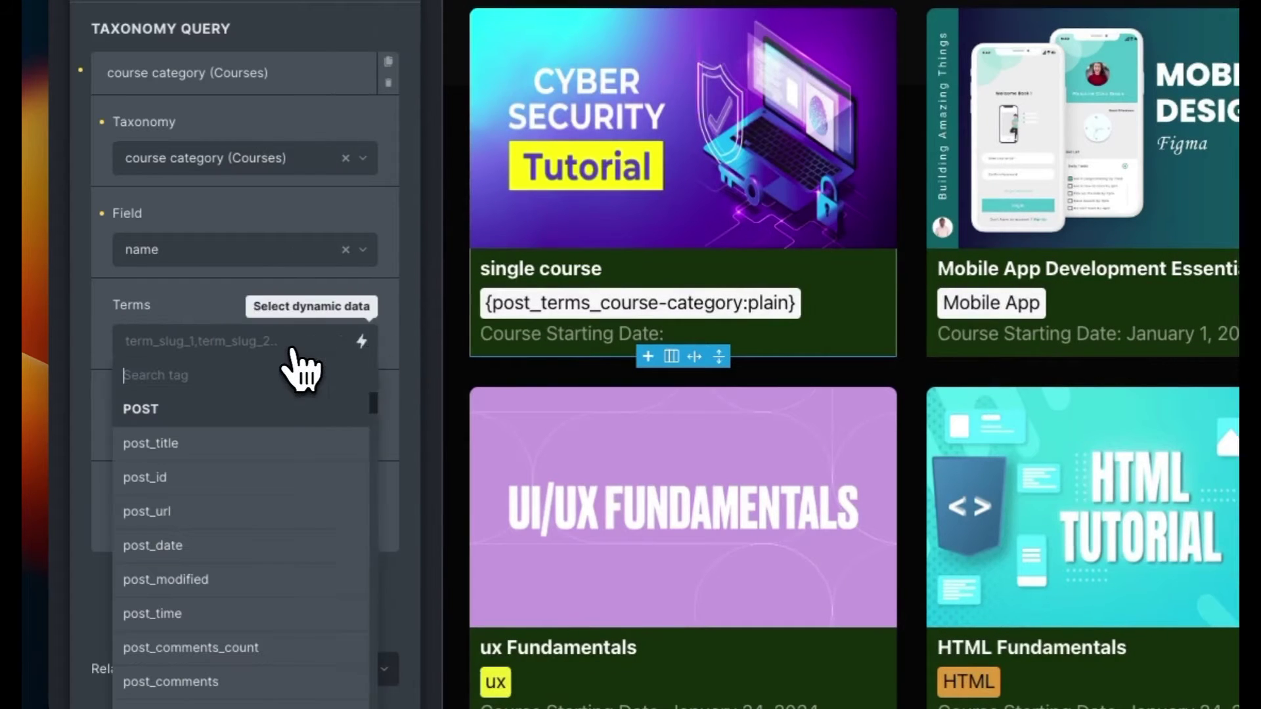
type("post_")
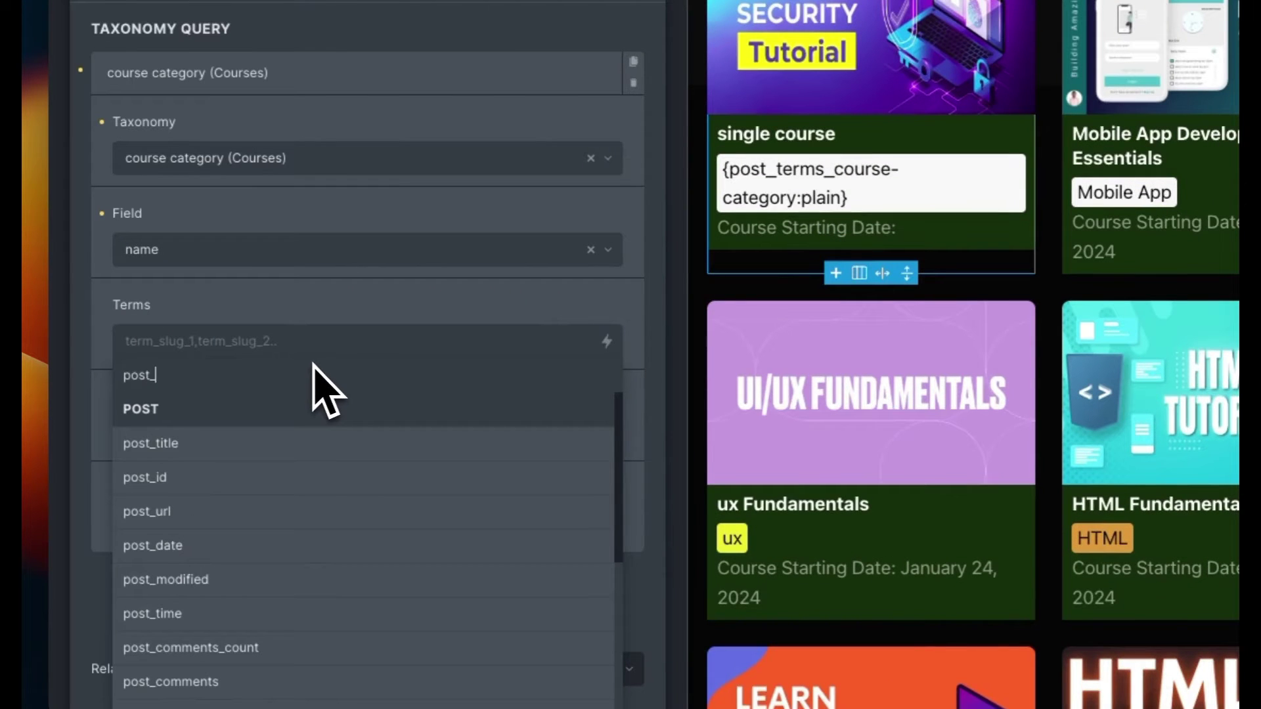
type("term")
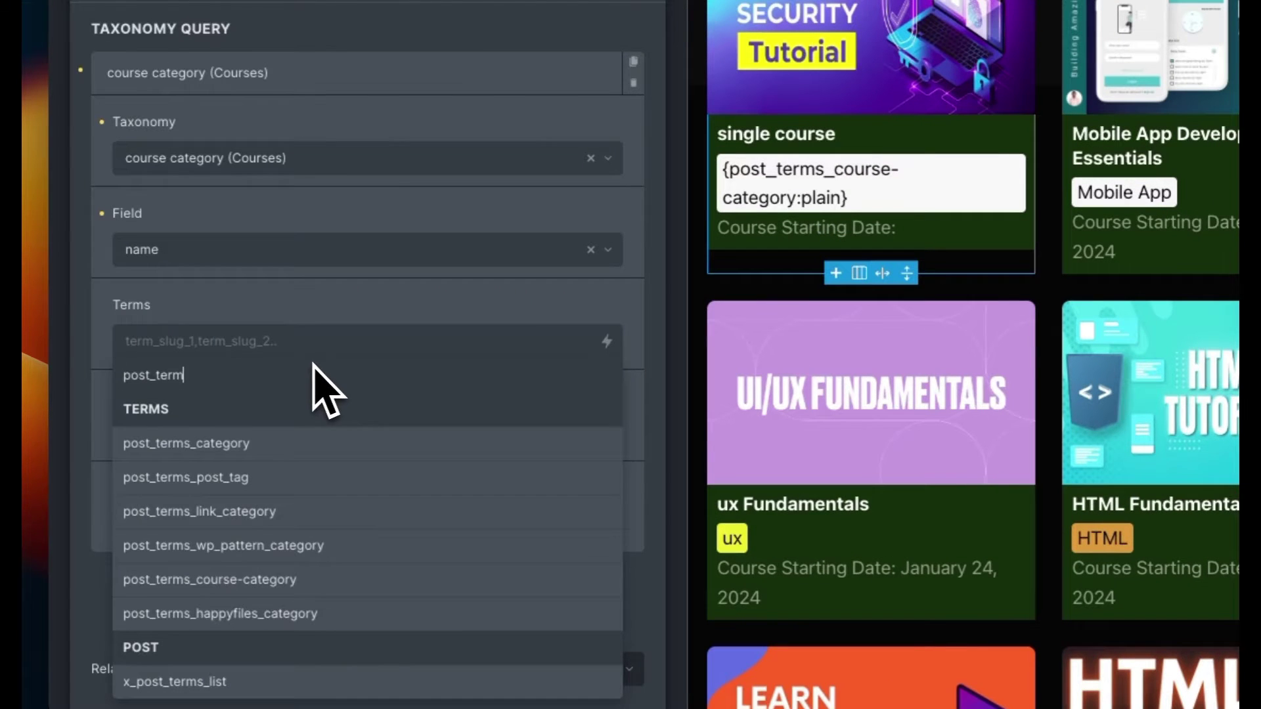
left_click(253, 584)
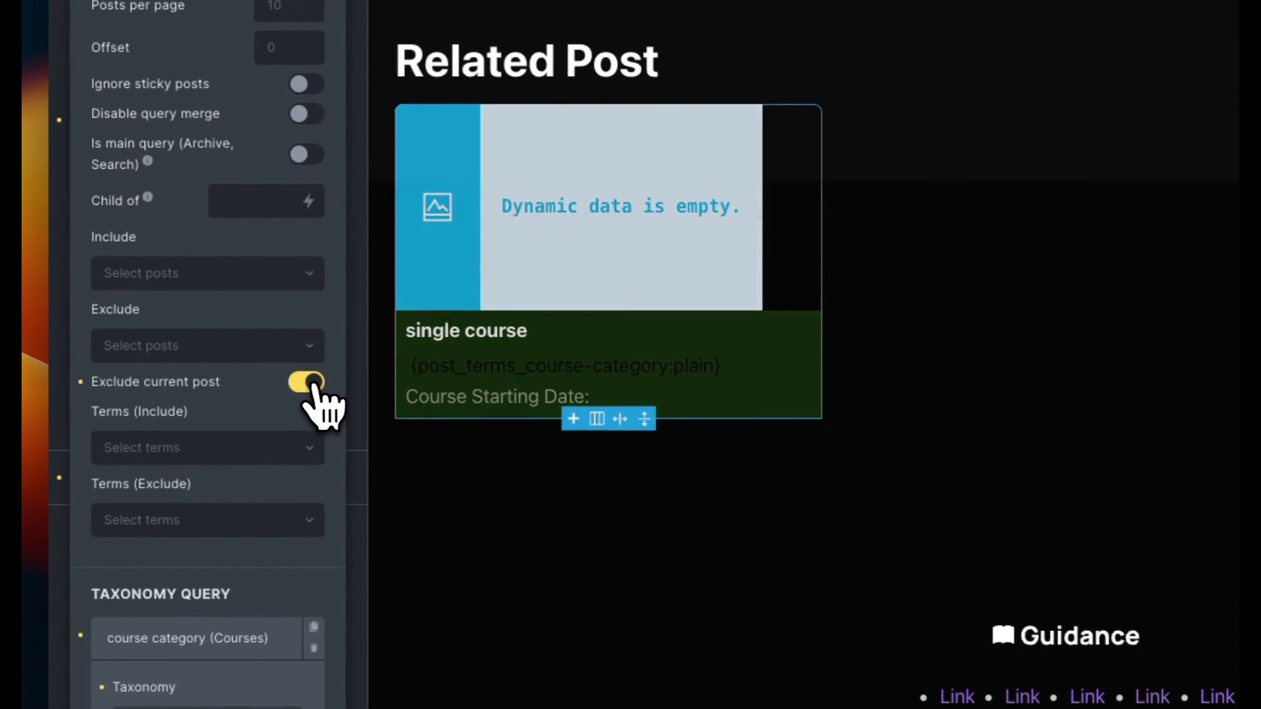
scroll(309, 401, "up", 5)
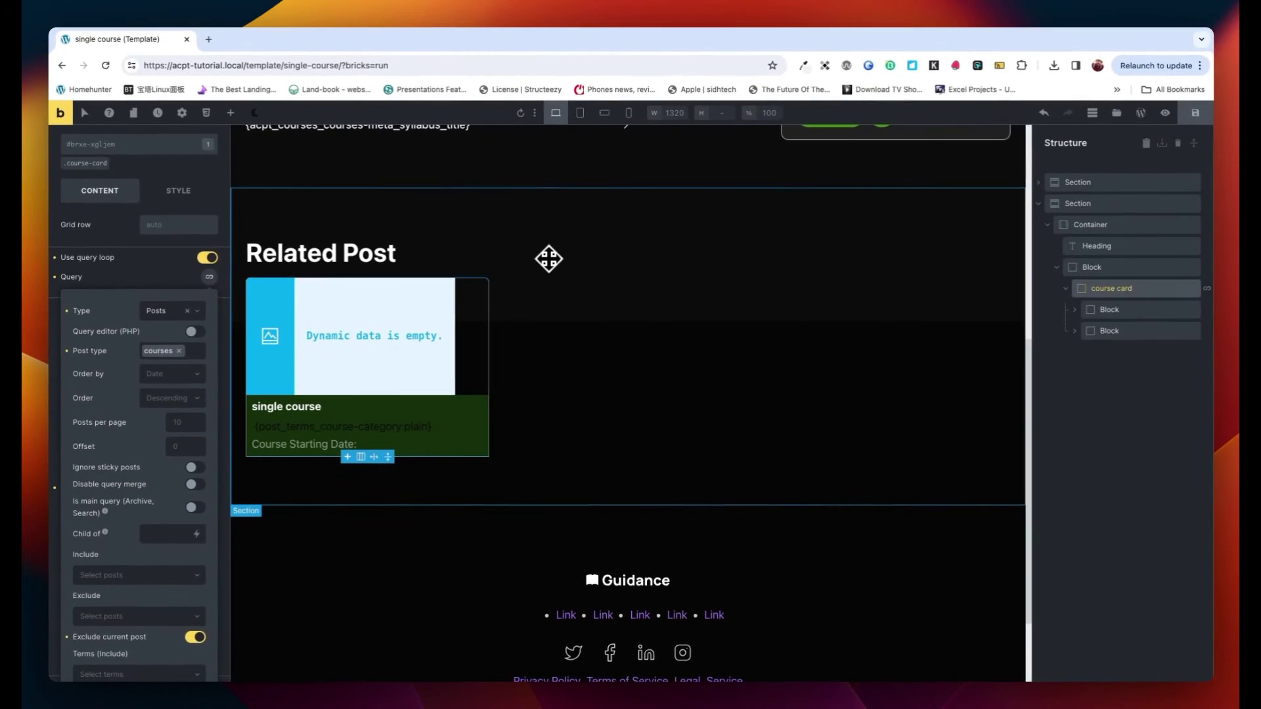
Expand the Conditions section under the template's Template settings
left_click(613, 232)
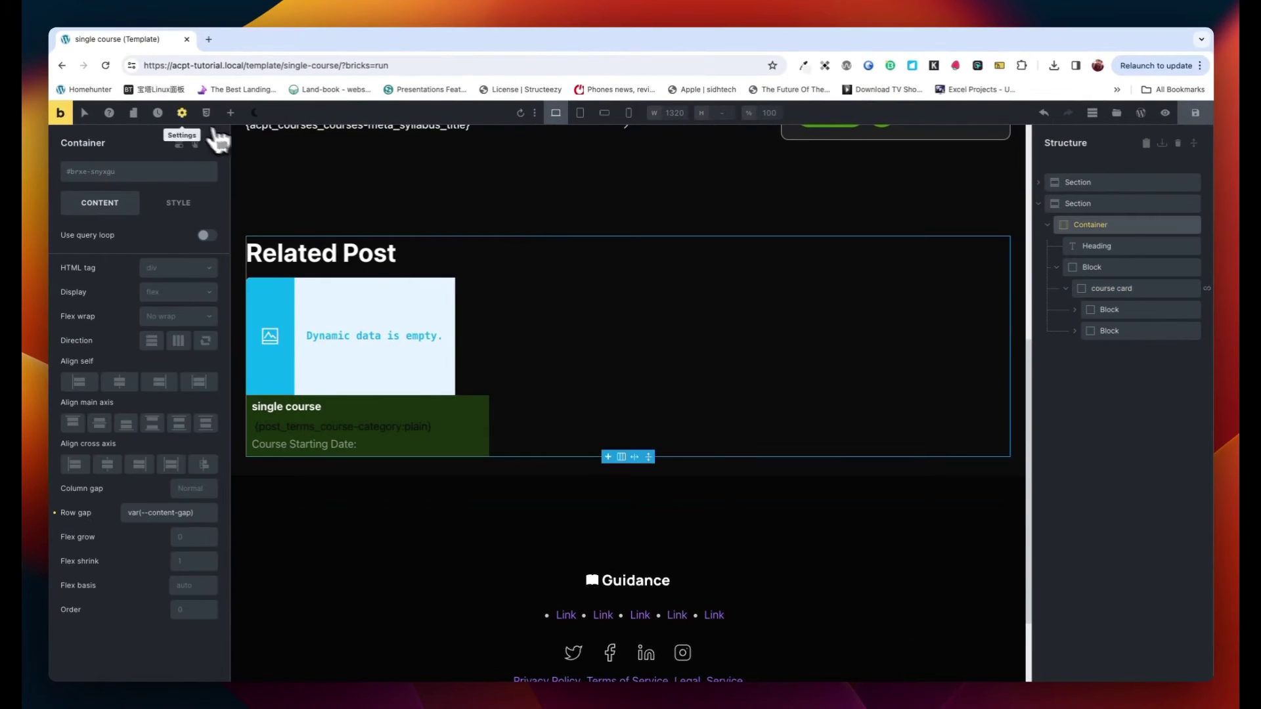
left_click(182, 113)
left_click(192, 238)
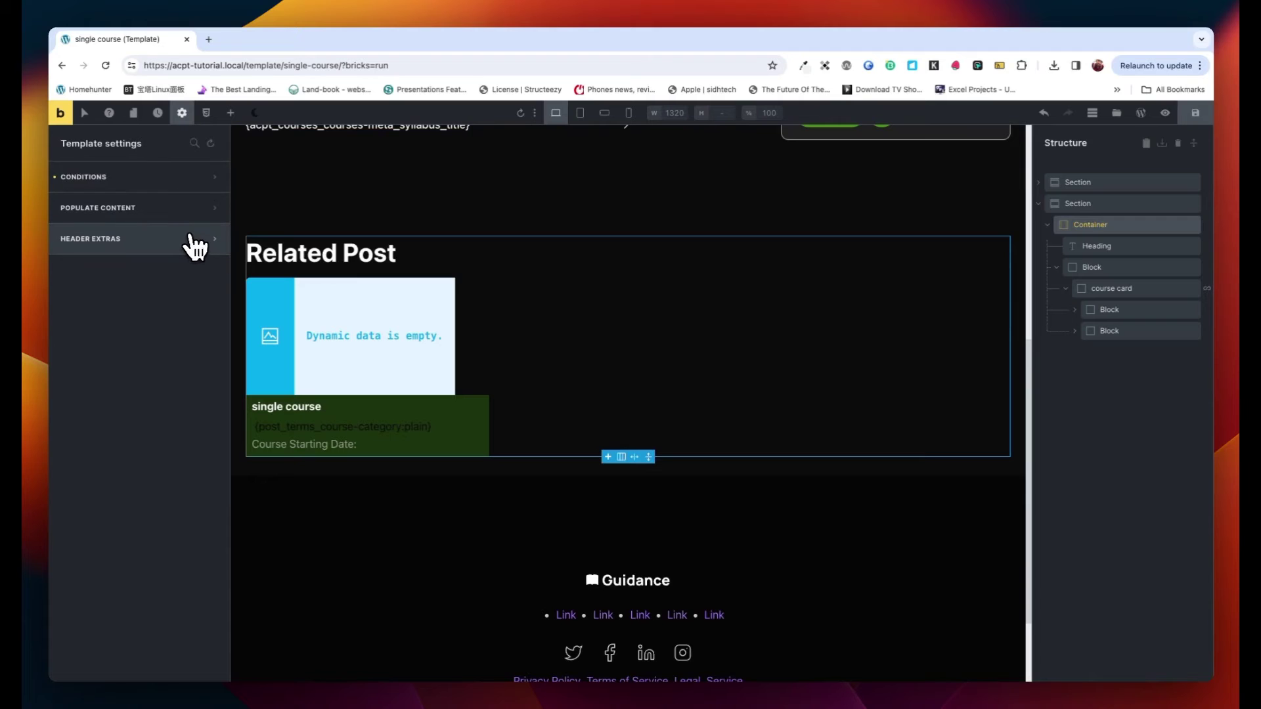
left_click(183, 191)
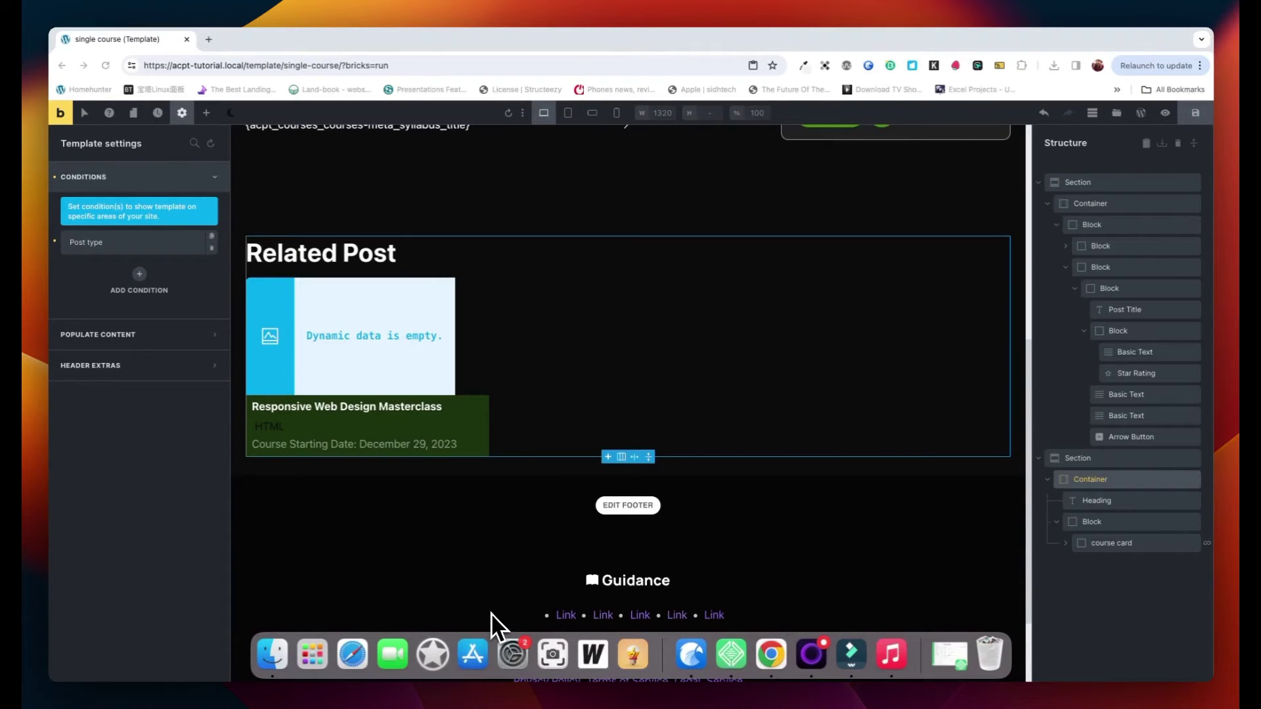
Preview the site and check Related Post on Responsive Web Design Masterclass and Cybersecurity Fundamentals pages
left_click(1167, 114)
scroll(459, 374, "down", 5)
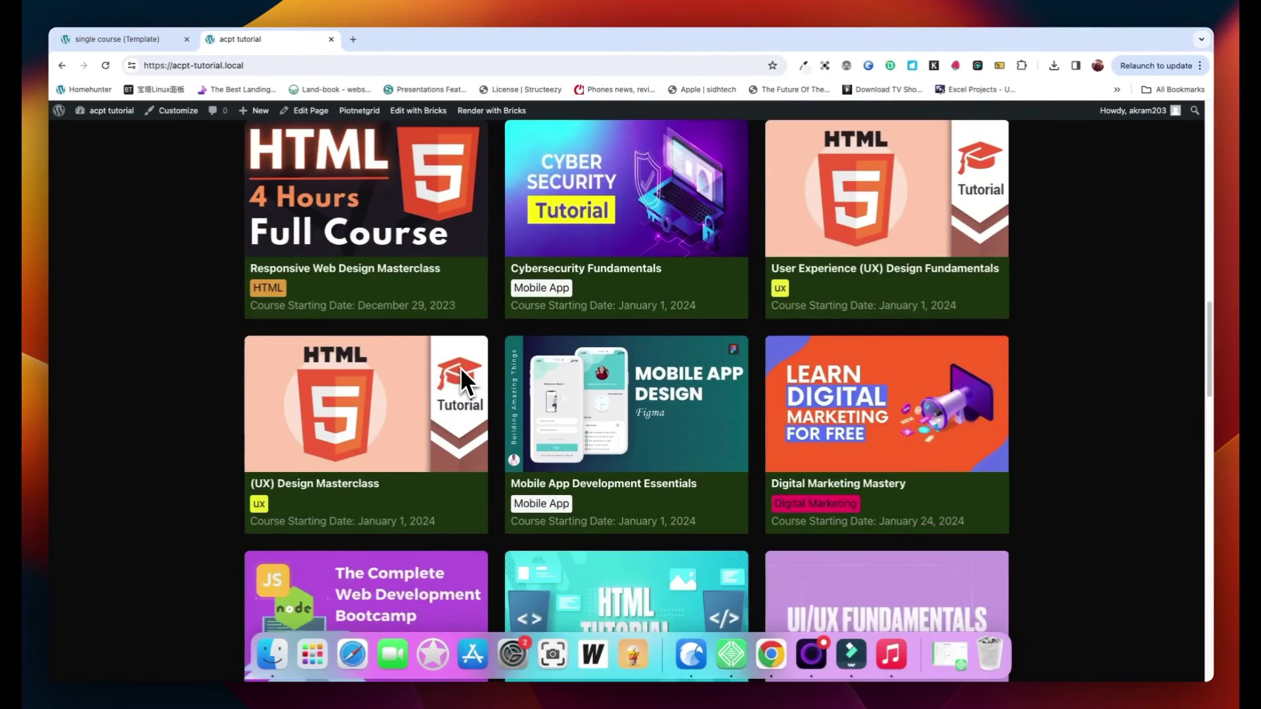
left_click(375, 282)
scroll(407, 322, "down", 8)
scroll(418, 331, "down", 5)
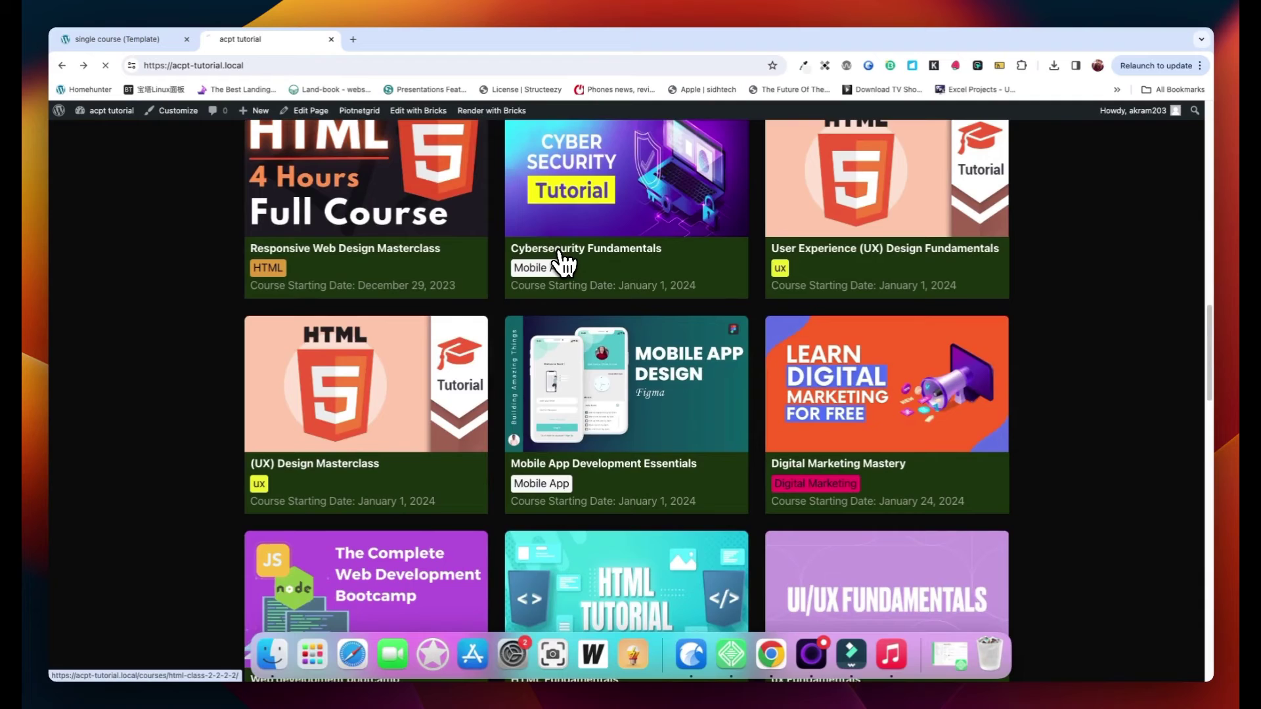
left_click(556, 256)
scroll(499, 341, "down", 6)
scroll(499, 341, "down", 7)
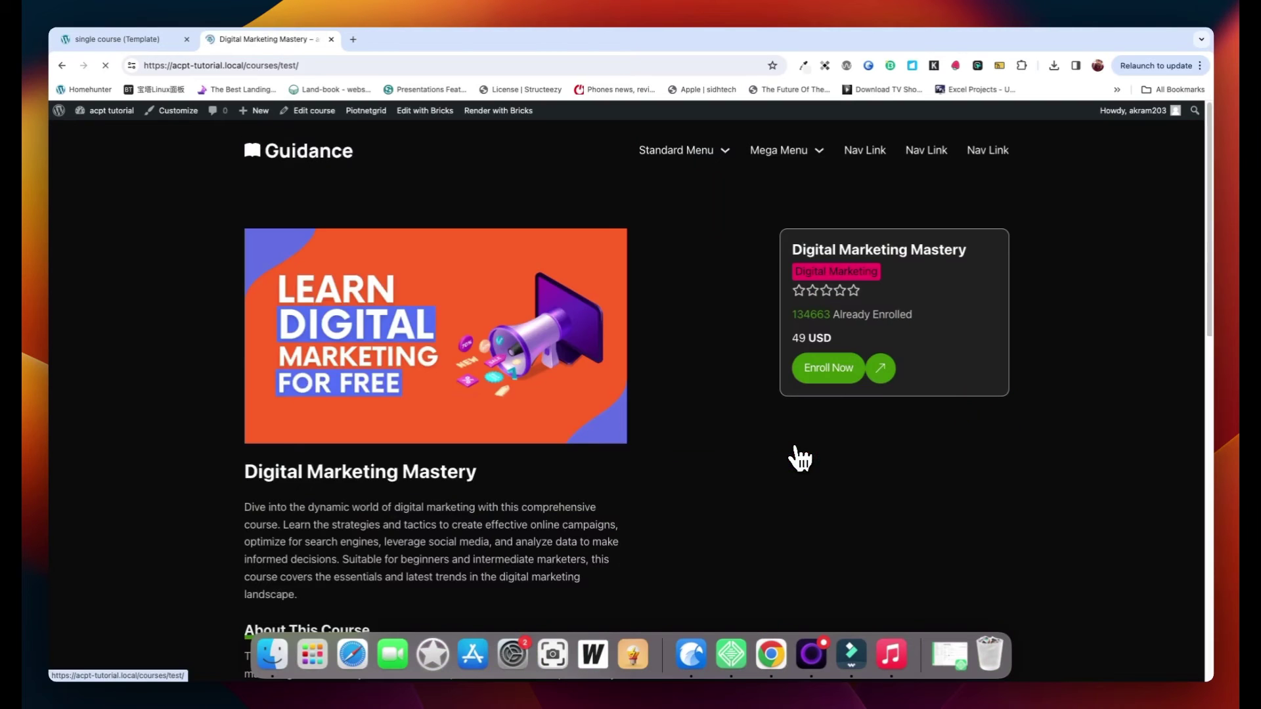
scroll(535, 430, "down", 6)
scroll(538, 432, "down", 2)
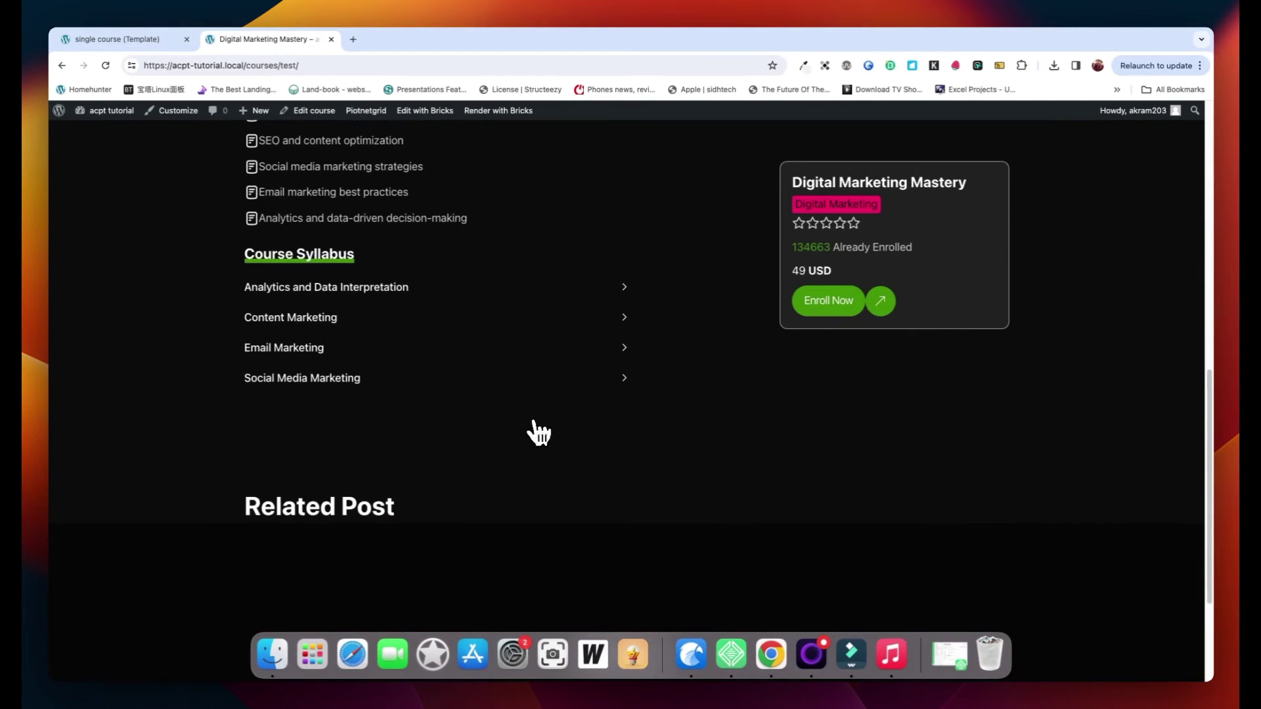
scroll(305, 577, "down", 2)
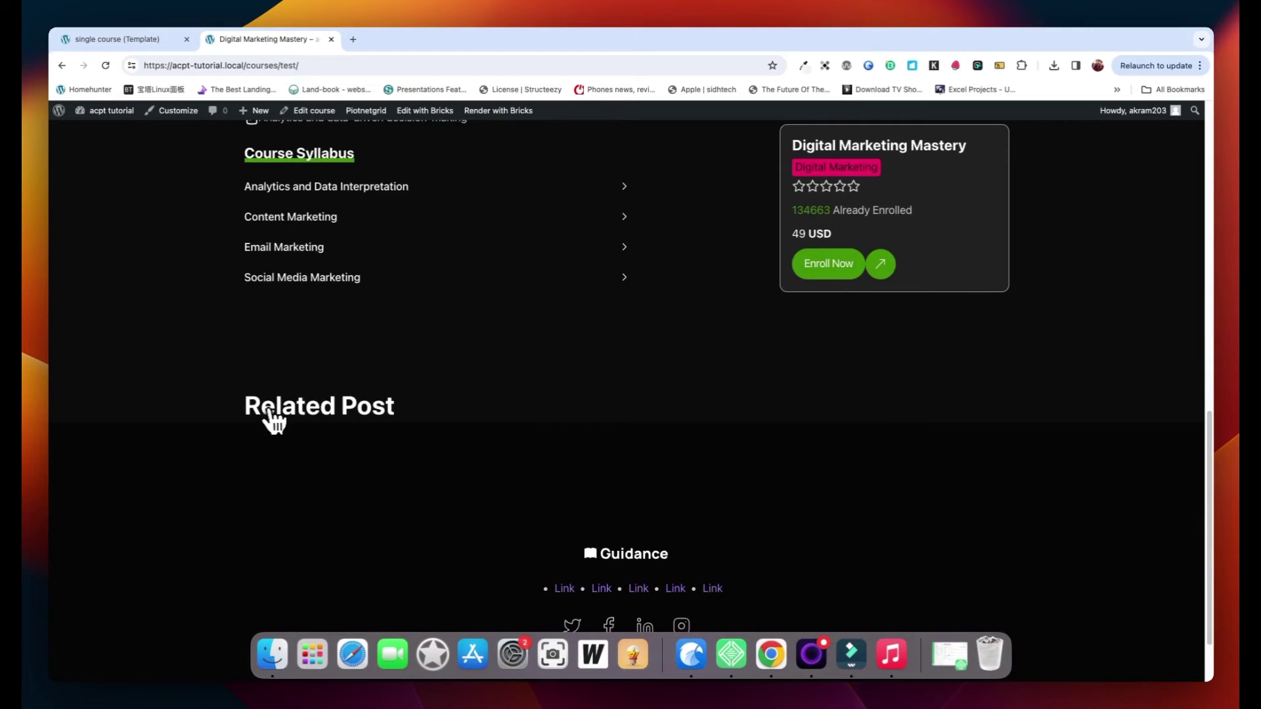
Back in the builder, select the course card query loop and copy its element ID xgljem
left_click(157, 40)
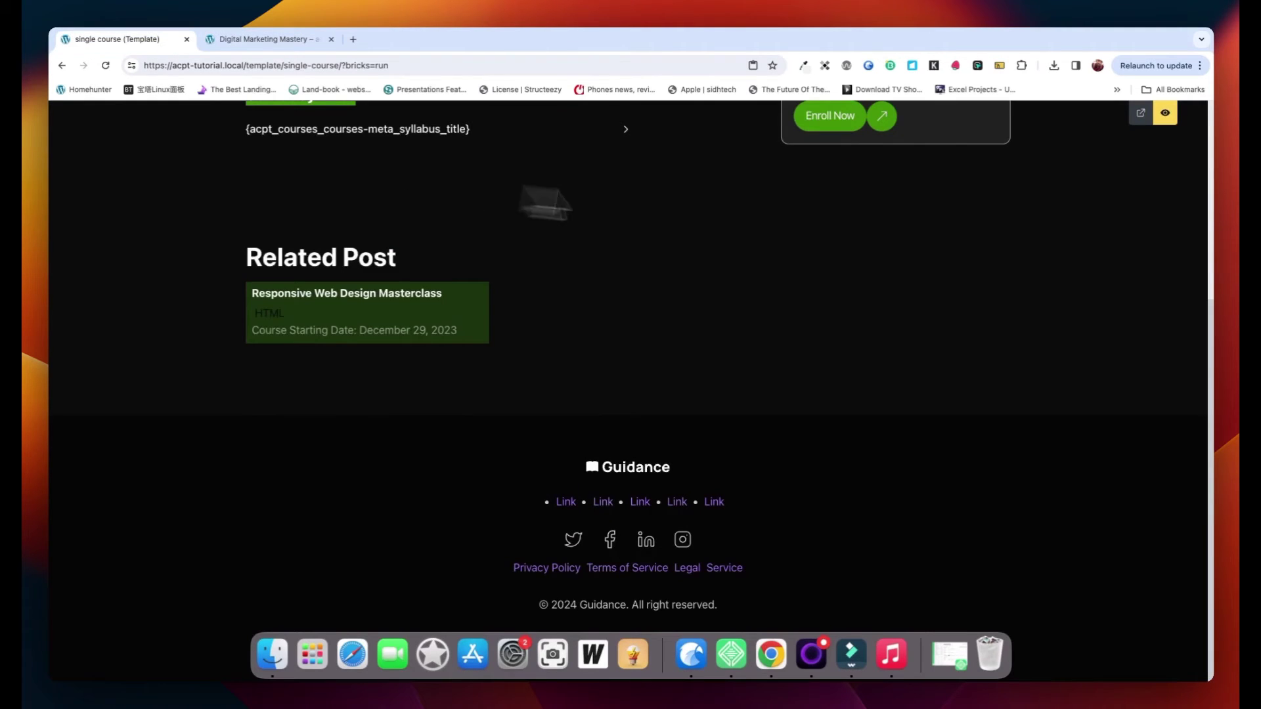
left_click(1167, 117)
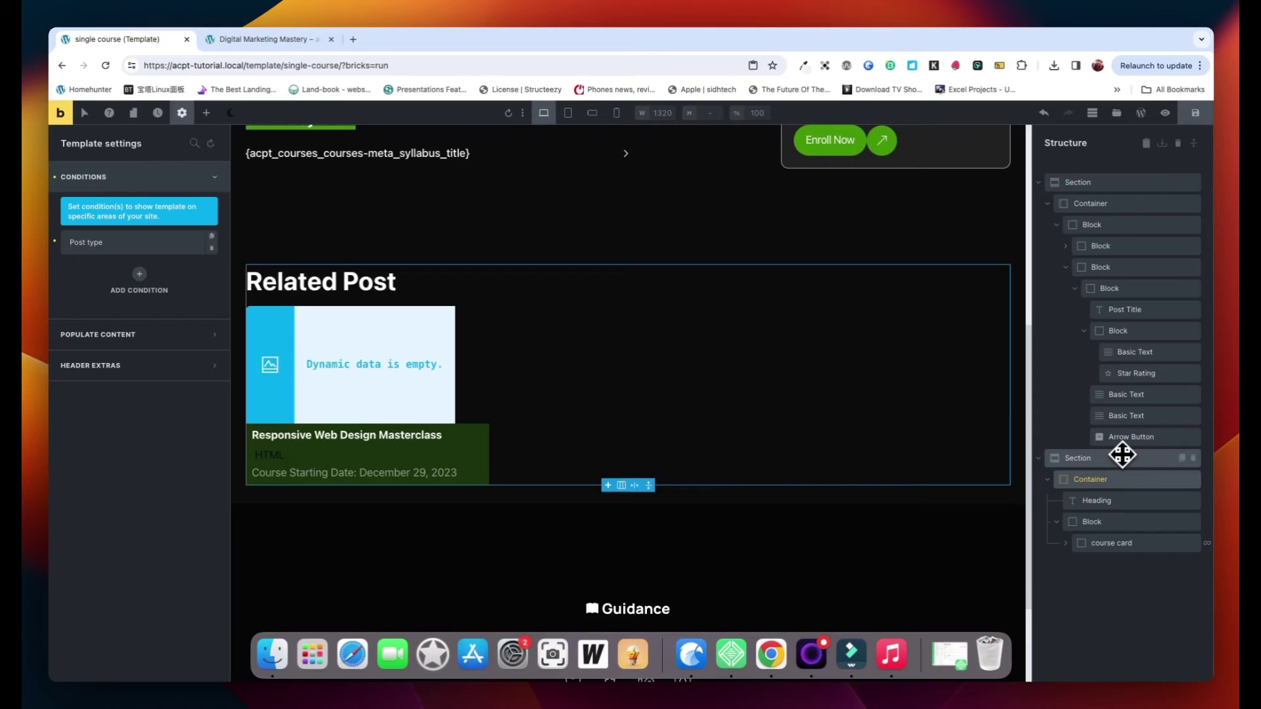
left_click(1123, 542)
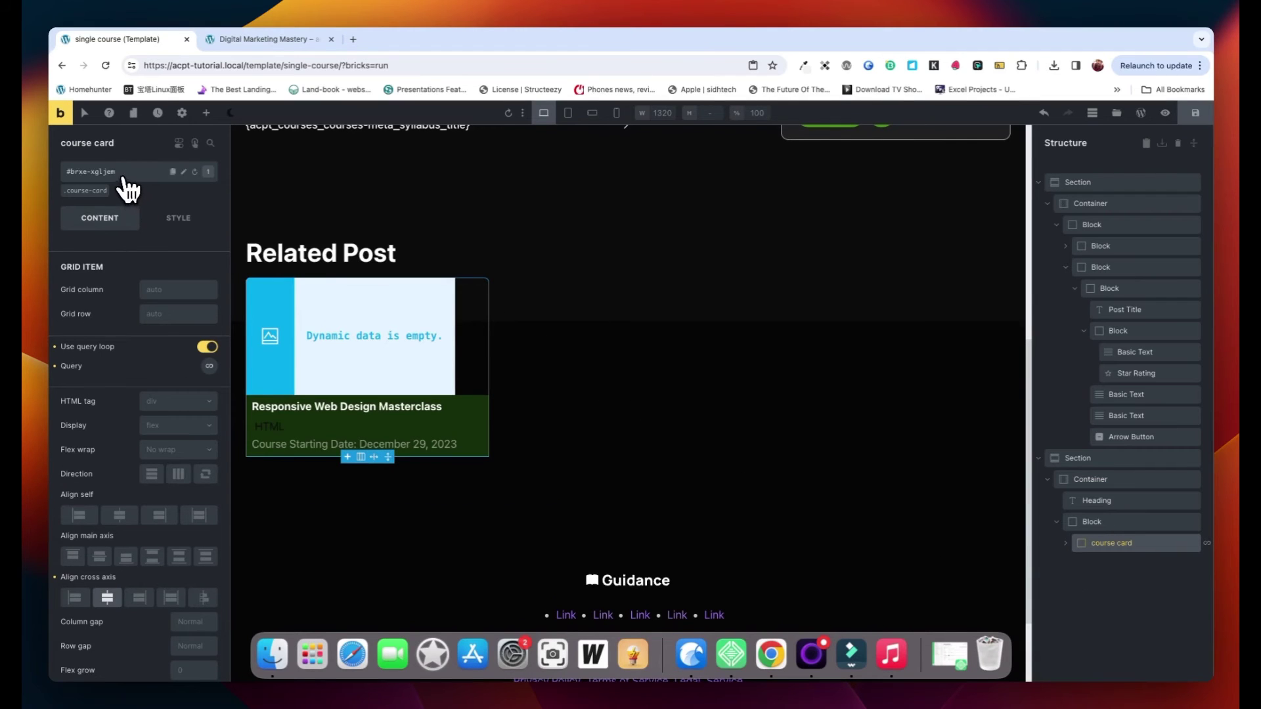
left_click(99, 189)
left_click(99, 182)
right_click(103, 173)
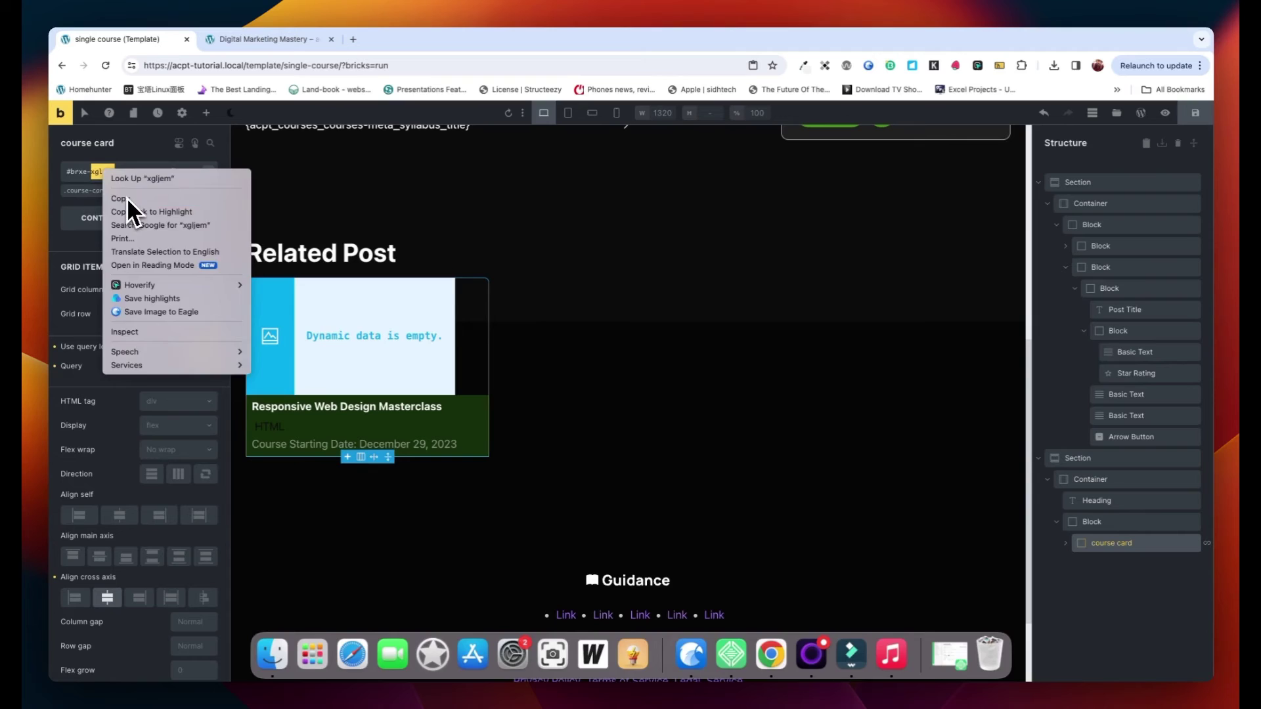
left_click(121, 198)
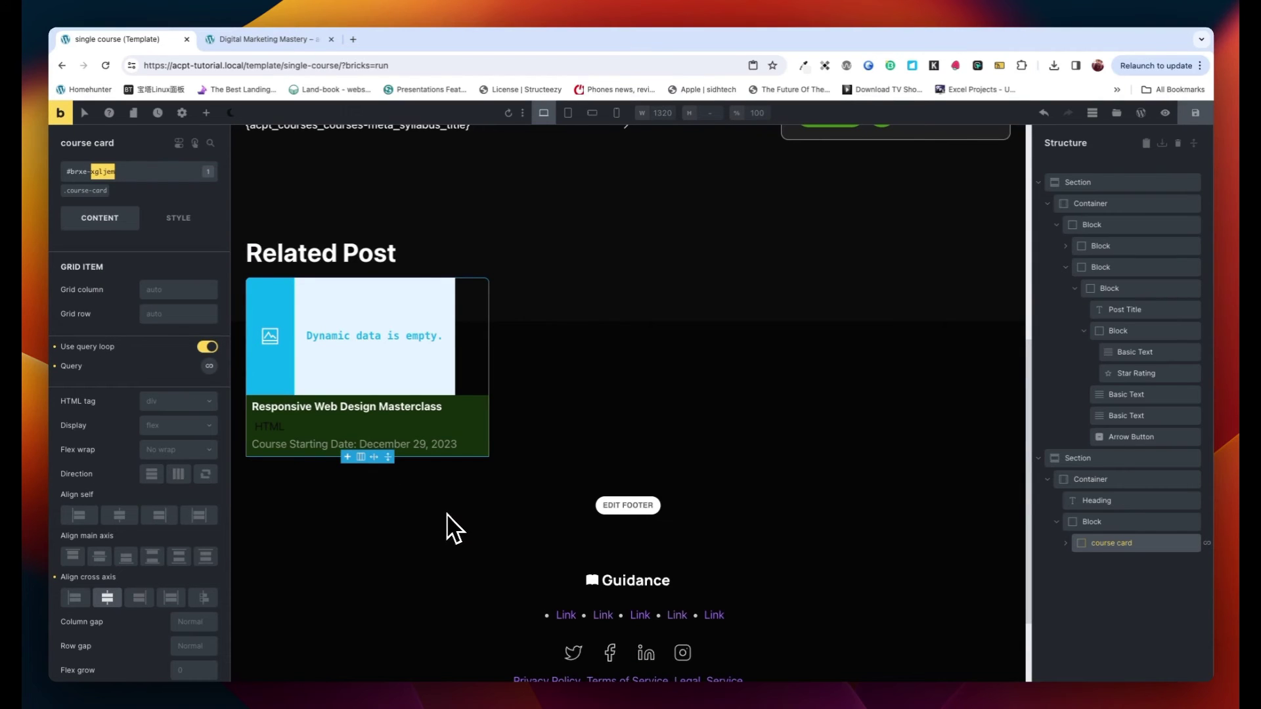
Add a Dynamic data condition to the Related Post section
left_click(1120, 460)
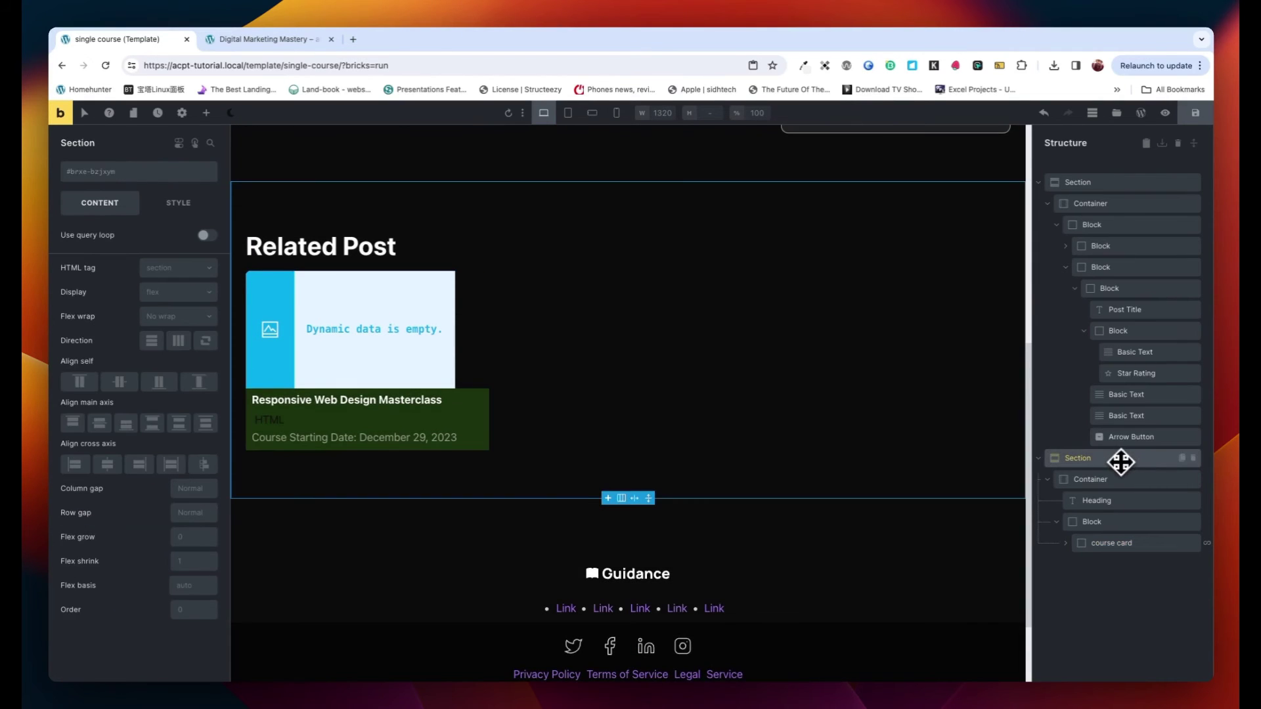
left_click(179, 143)
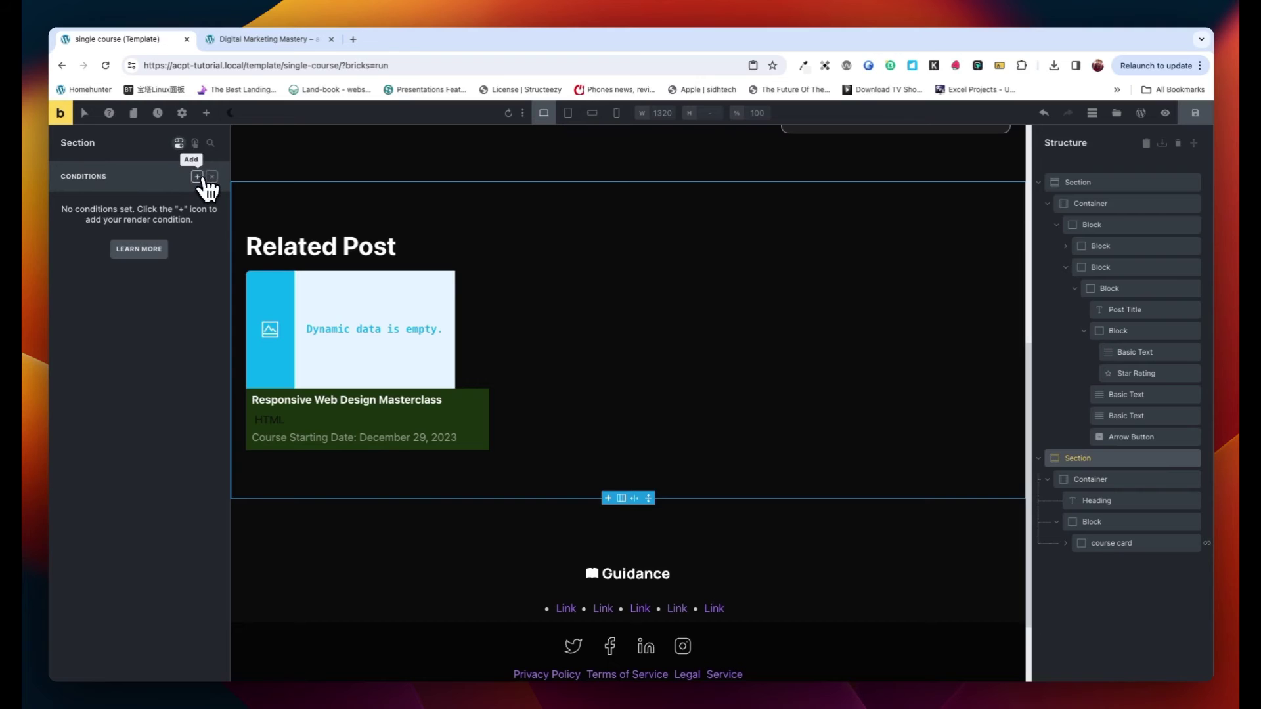
left_click(197, 177)
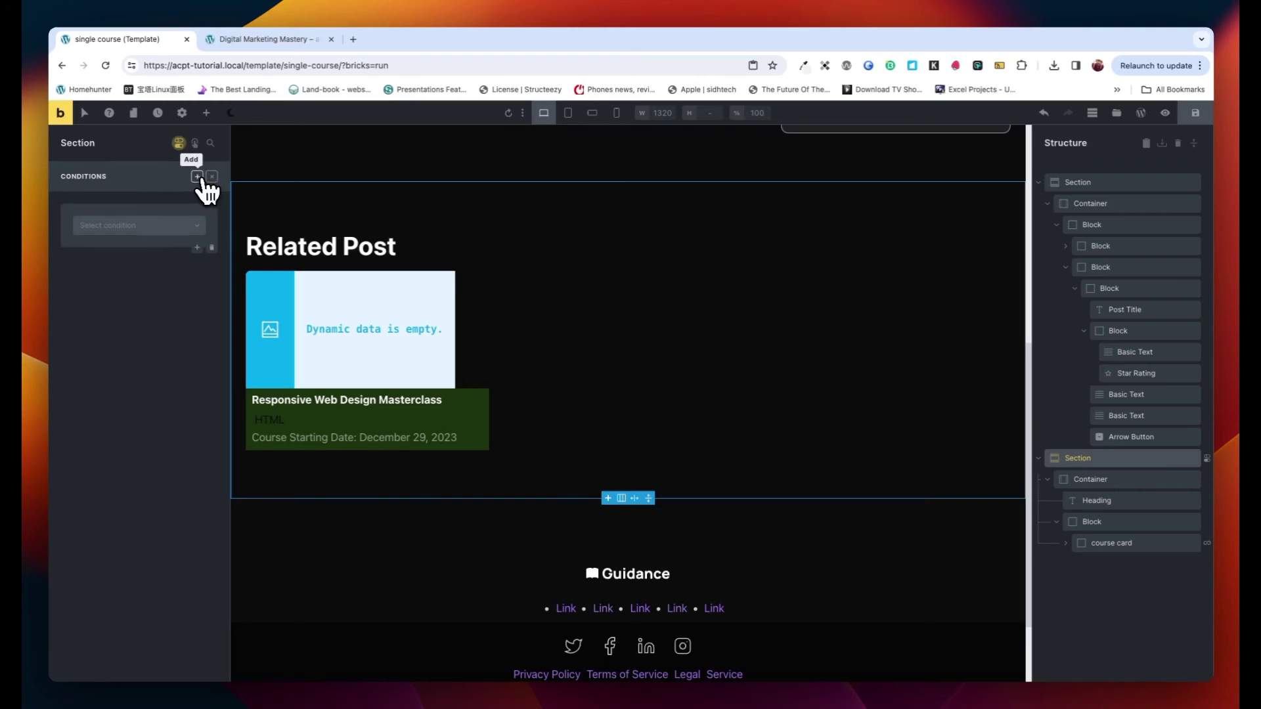
left_click(201, 227)
type("dyna")
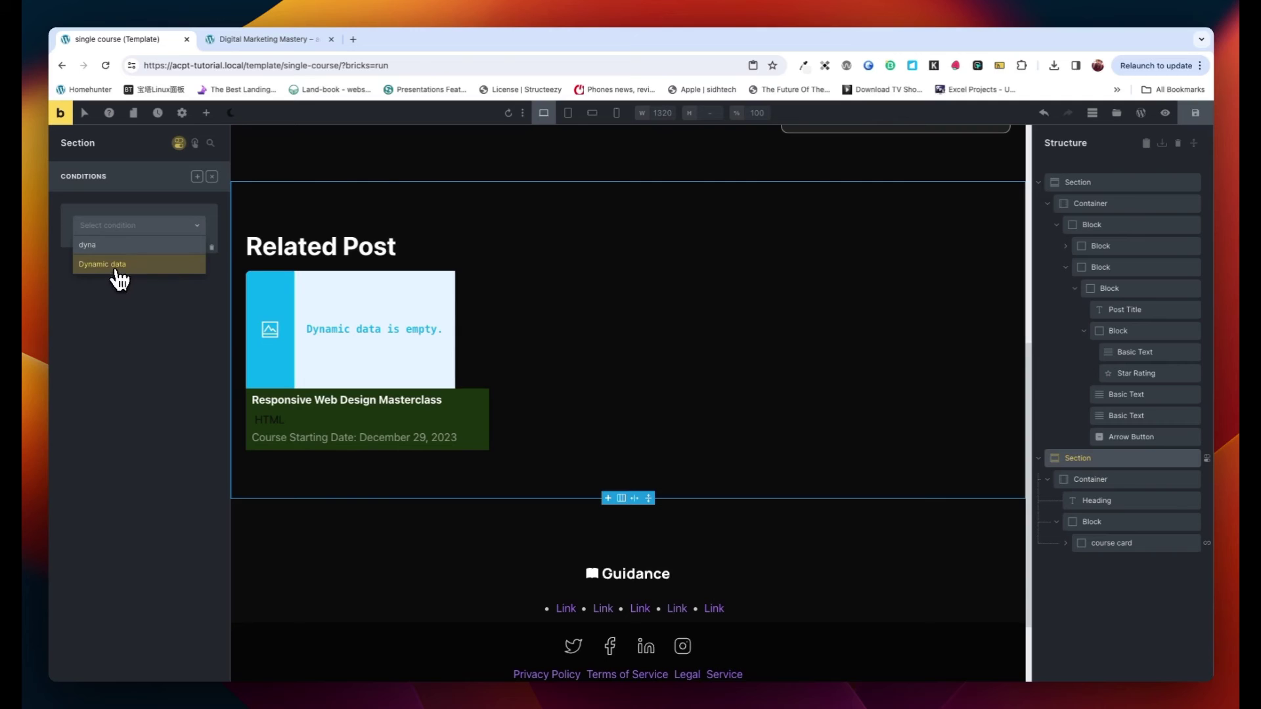
left_click(120, 265)
Set the condition to {query_results_count:xgljem} greater than 0
left_click(197, 250)
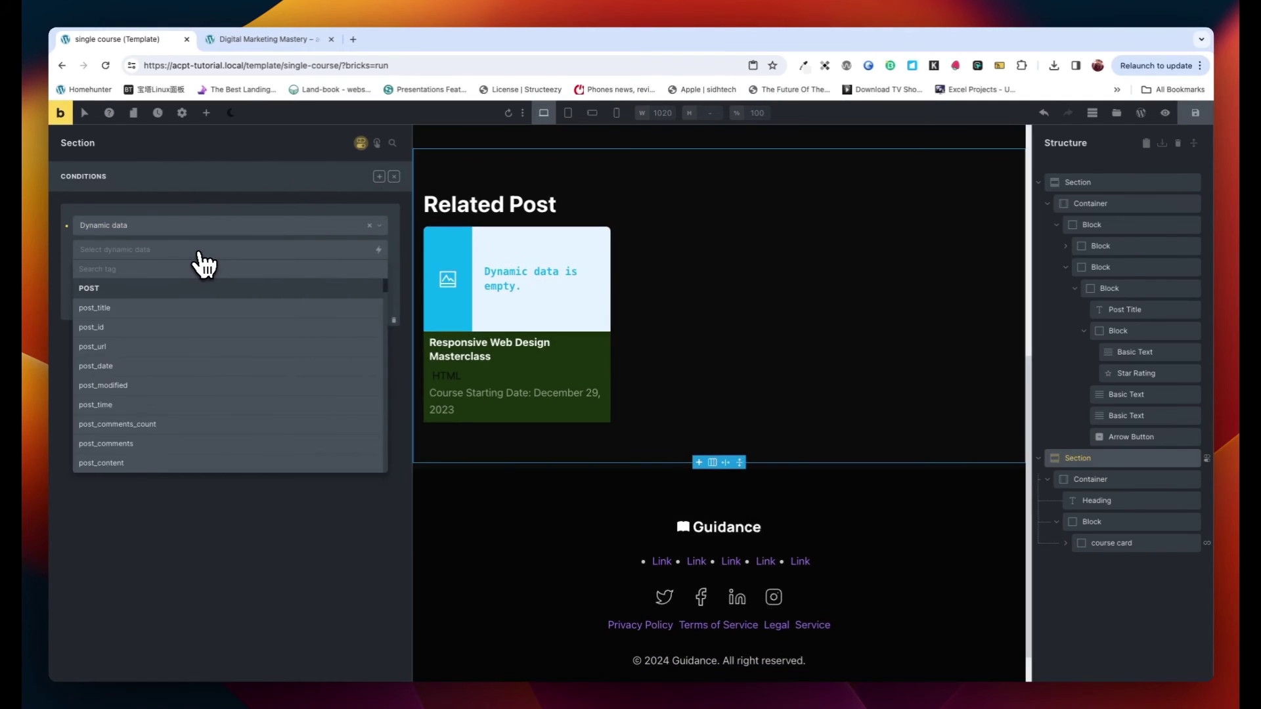
type("query")
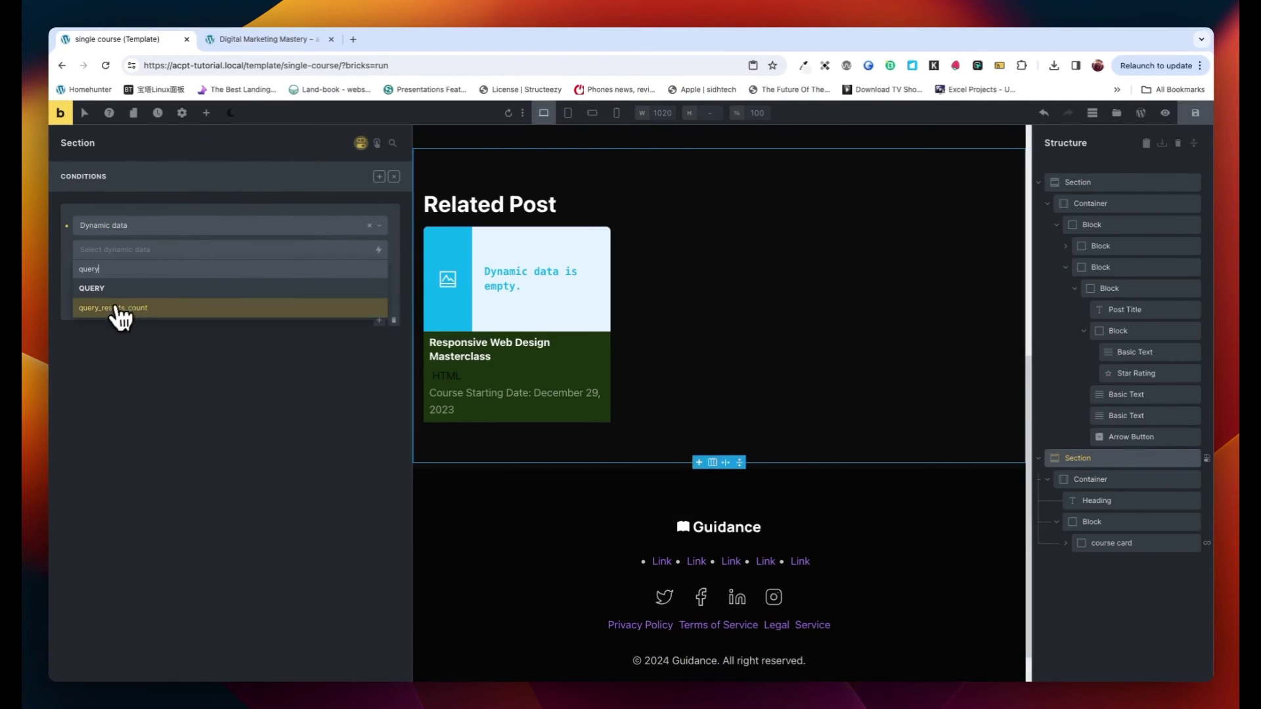
left_click(117, 309)
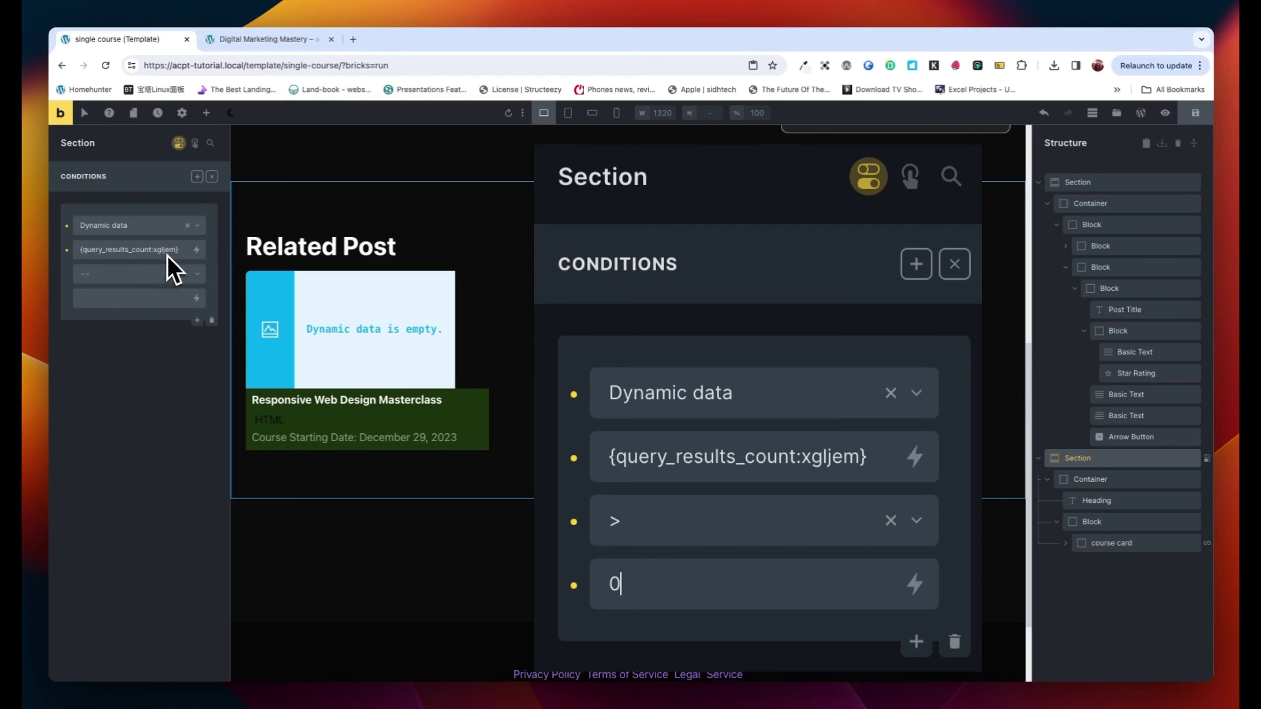
left_click(167, 278)
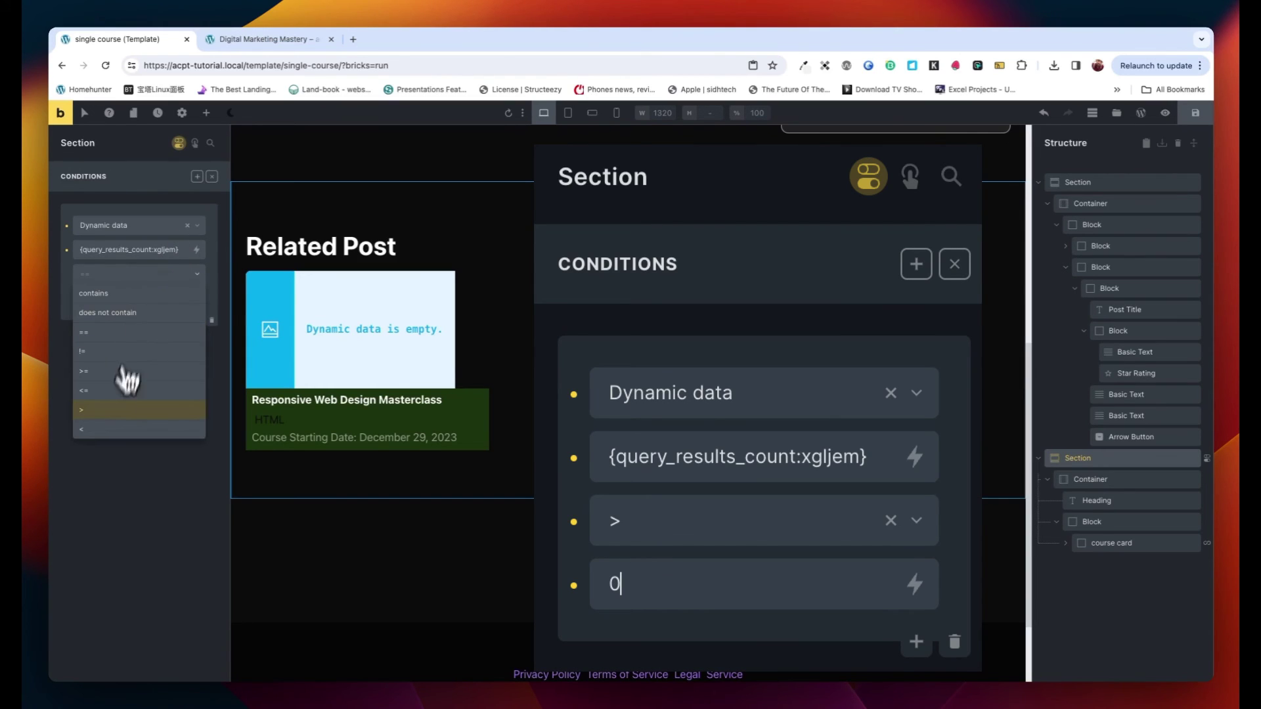
left_click(113, 408)
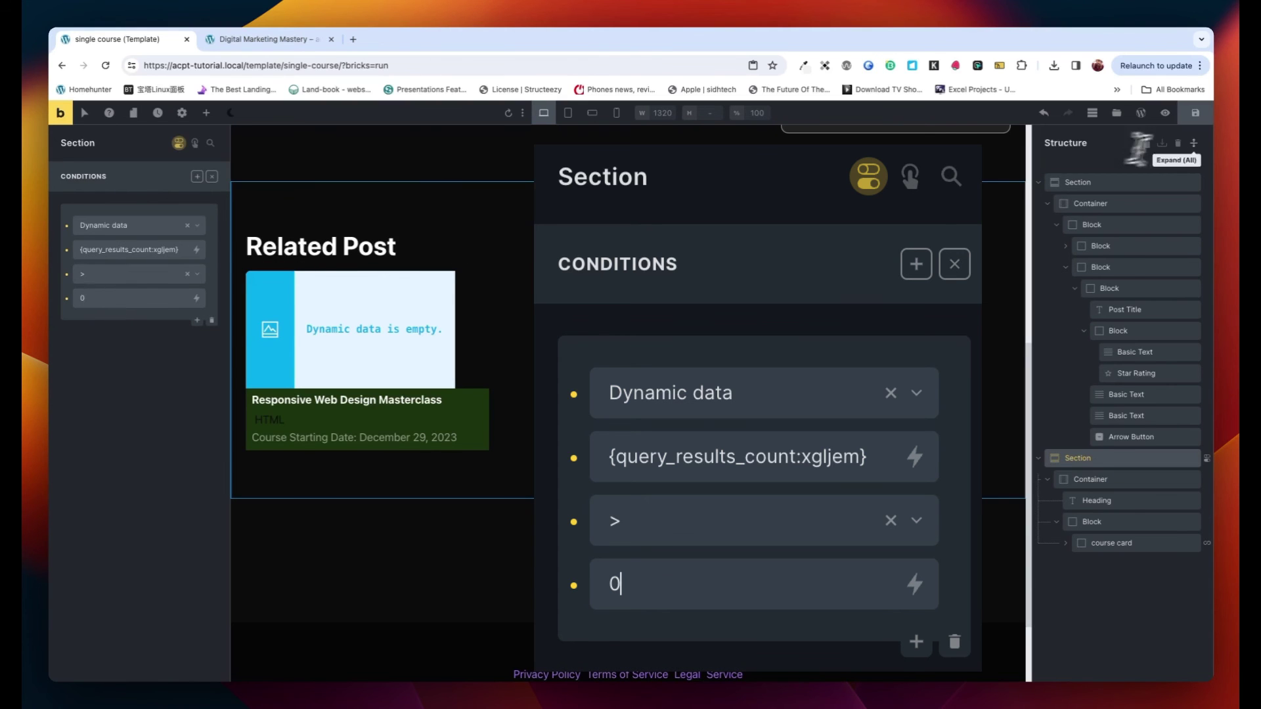
Save the template and check the Responsive Web Design Masterclass page's related courses
left_click(1197, 117)
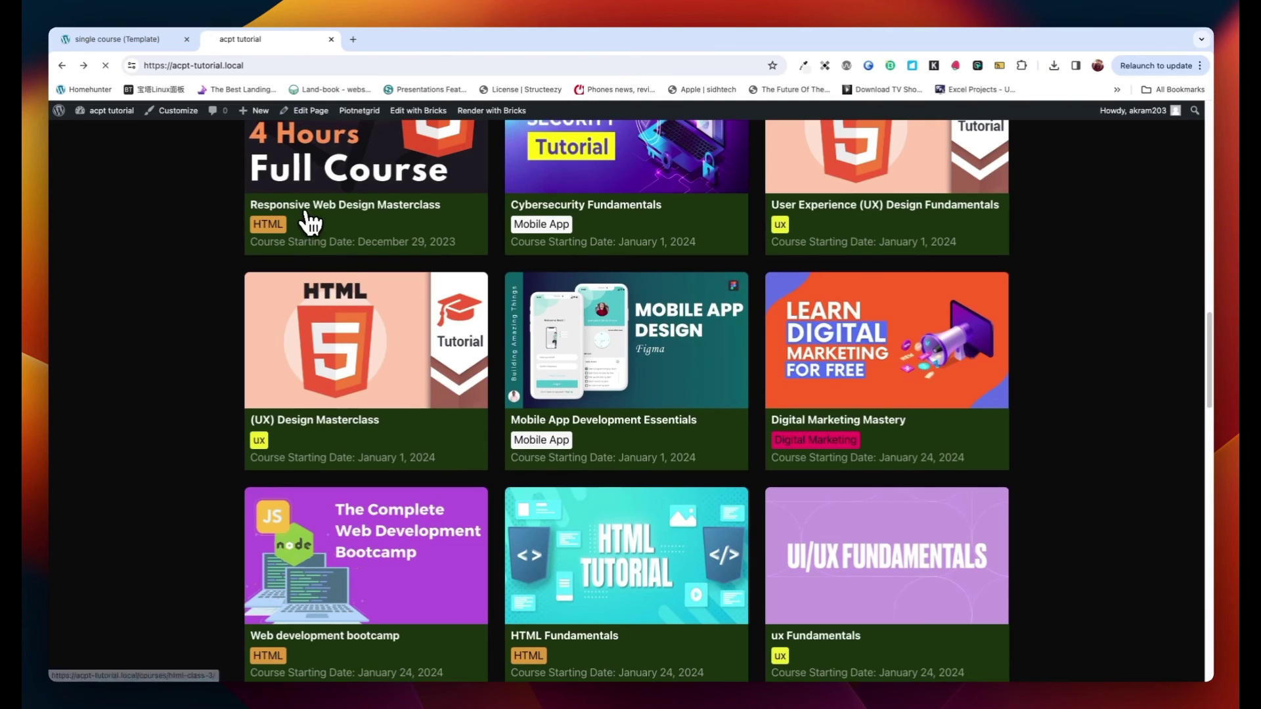
left_click(309, 217)
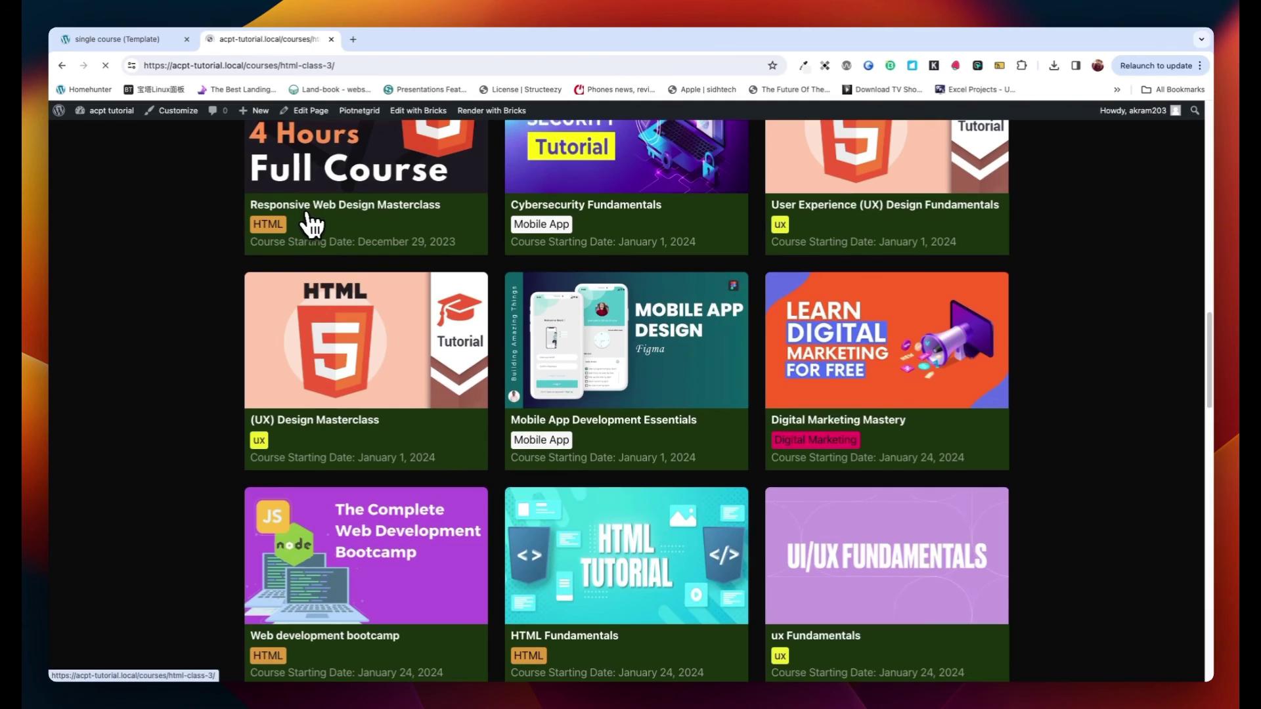
scroll(397, 376, "down", 8)
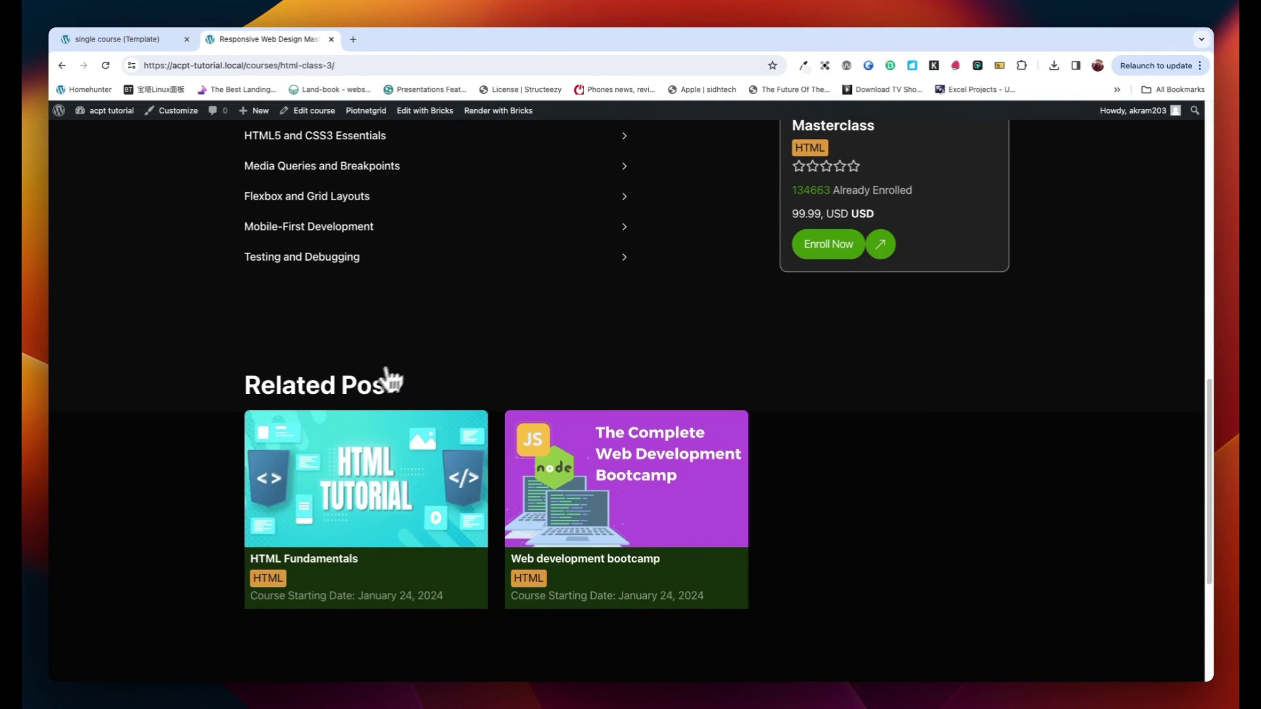
left_click(62, 68)
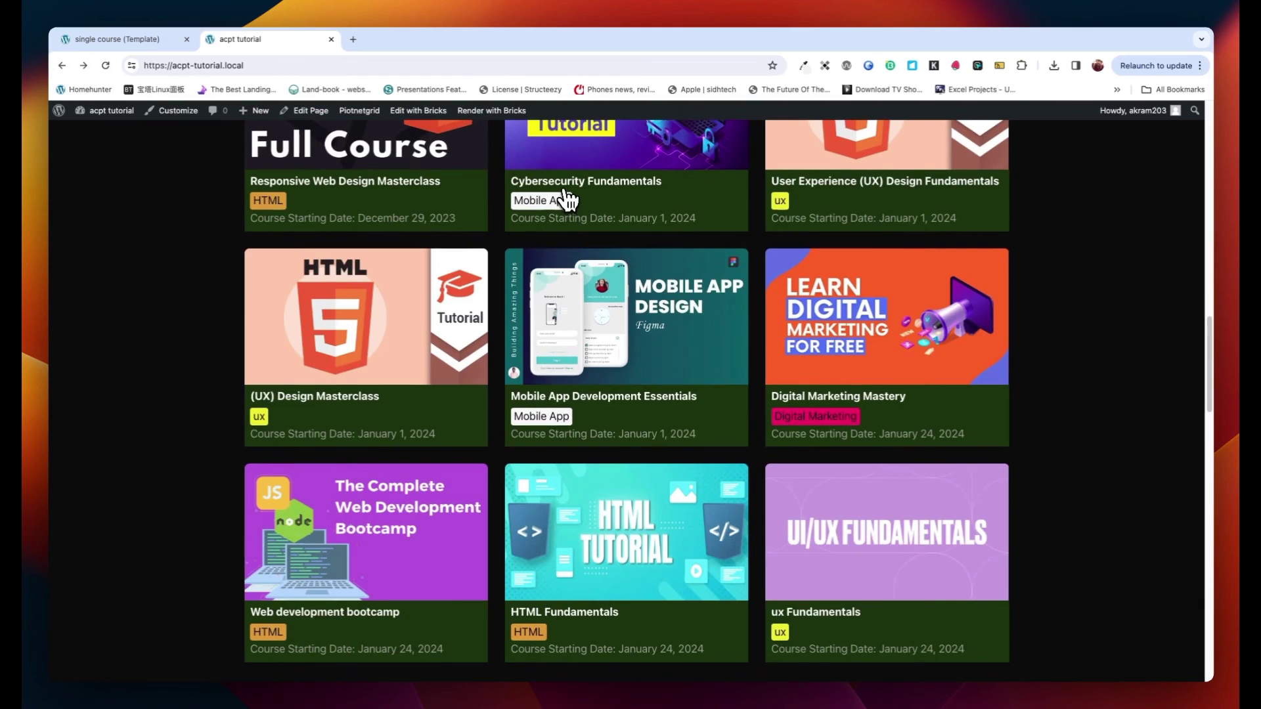
Check Cybersecurity Fundamentals and Digital Marketing Mastery, the latter now without a Related Post section
left_click(565, 197)
scroll(398, 369, "down", 9)
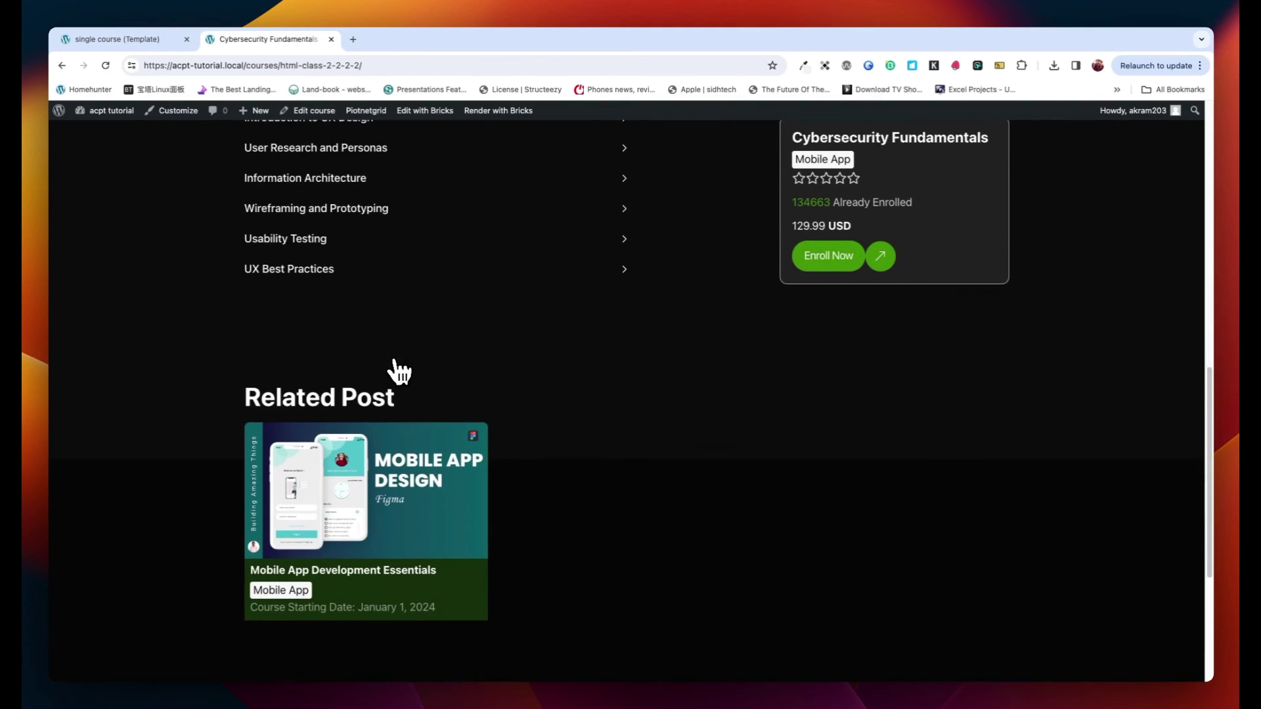
left_click(62, 65)
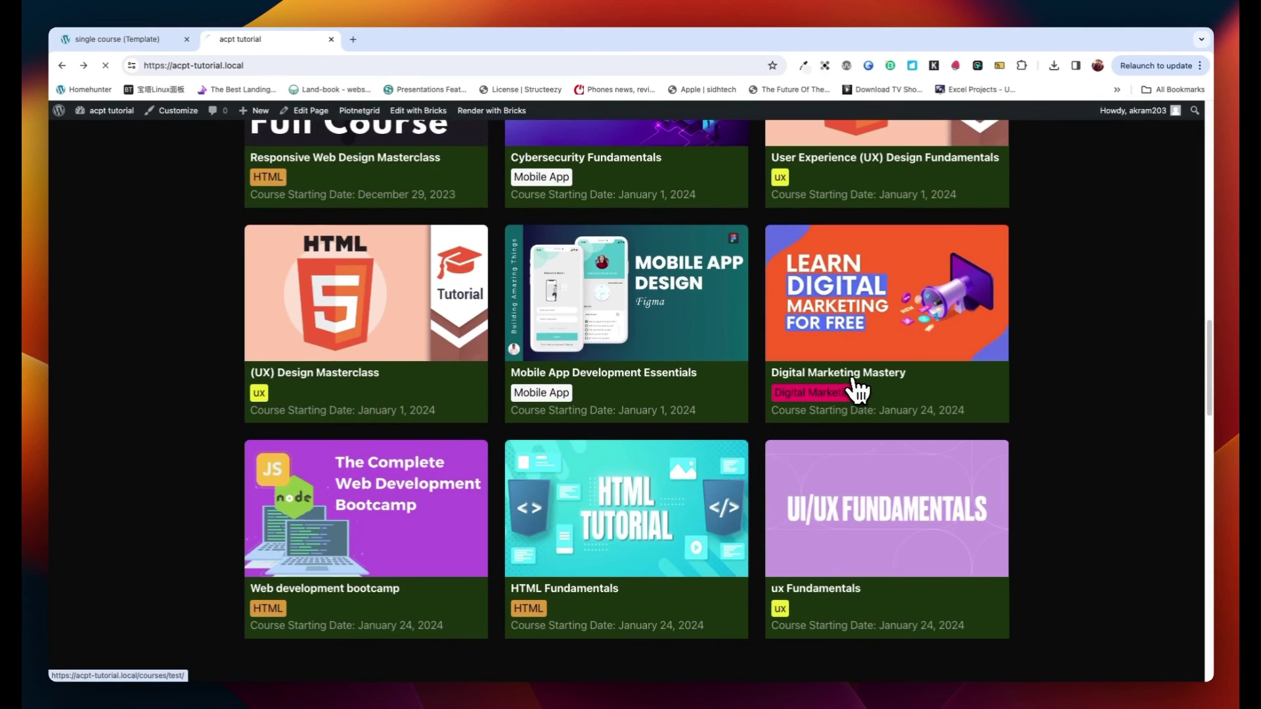
left_click(854, 393)
scroll(617, 443, "down", 8)
scroll(610, 452, "down", 2)
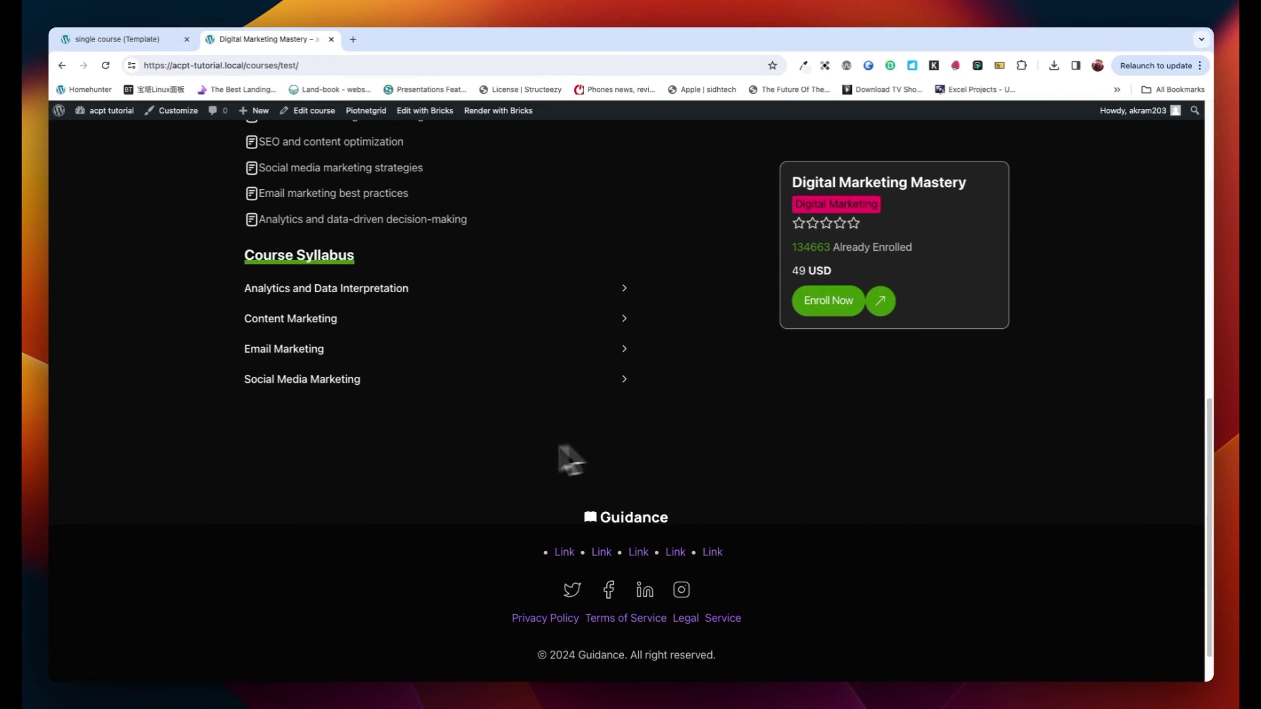